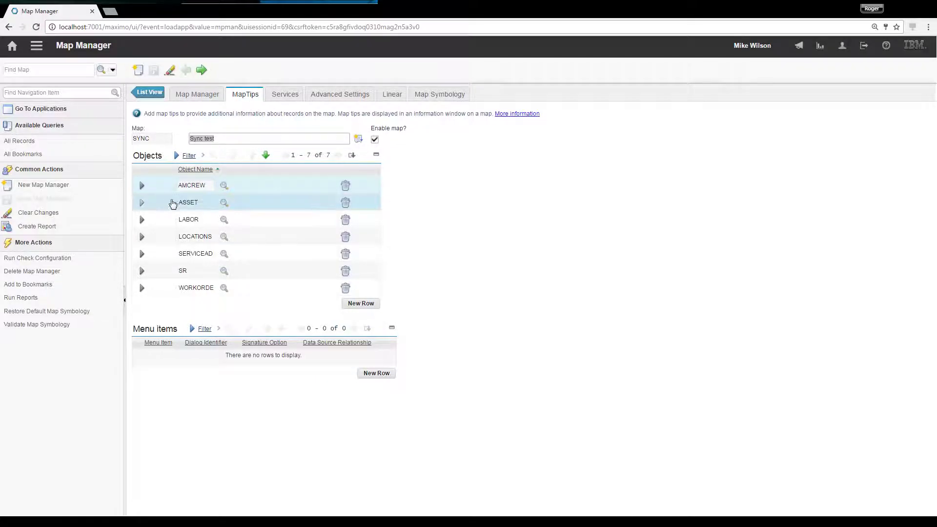
Review the map tip templates of the ASSET, LOCATIONS and SR objects in turn.
click(143, 204)
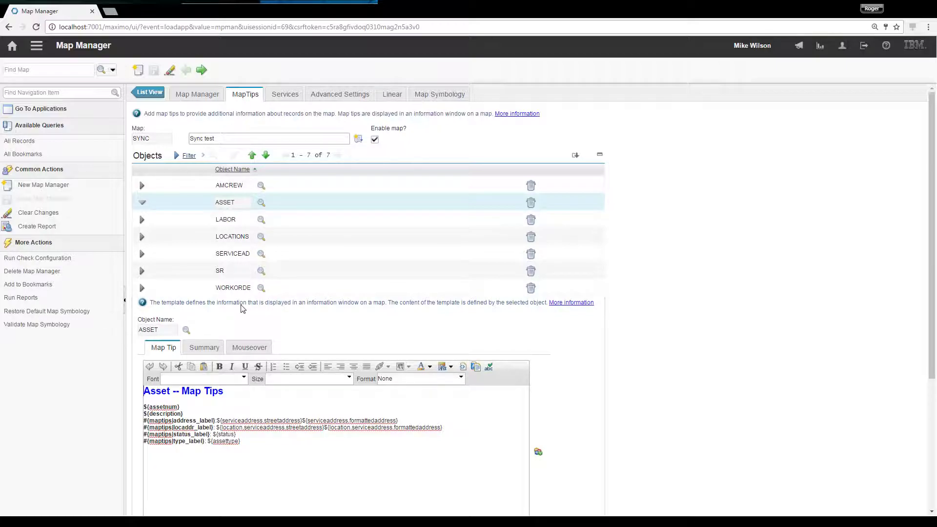
click(142, 236)
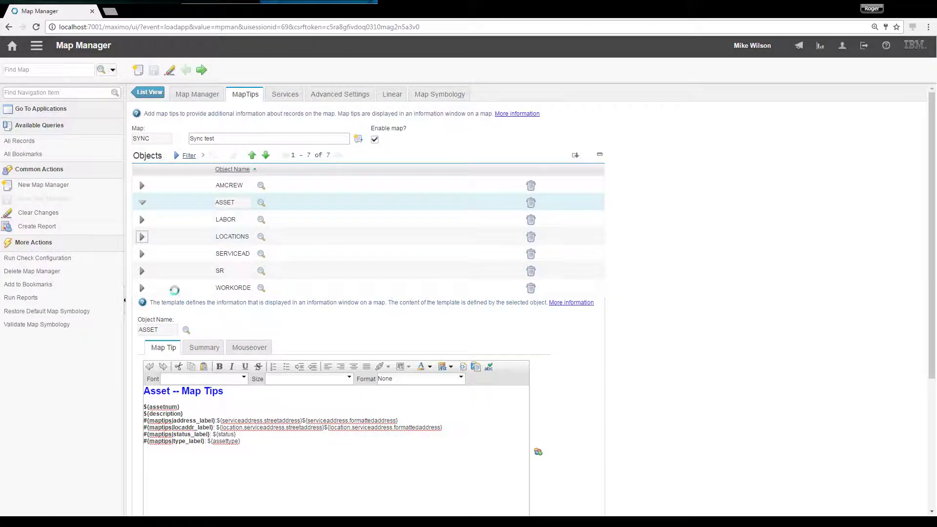
click(156, 391)
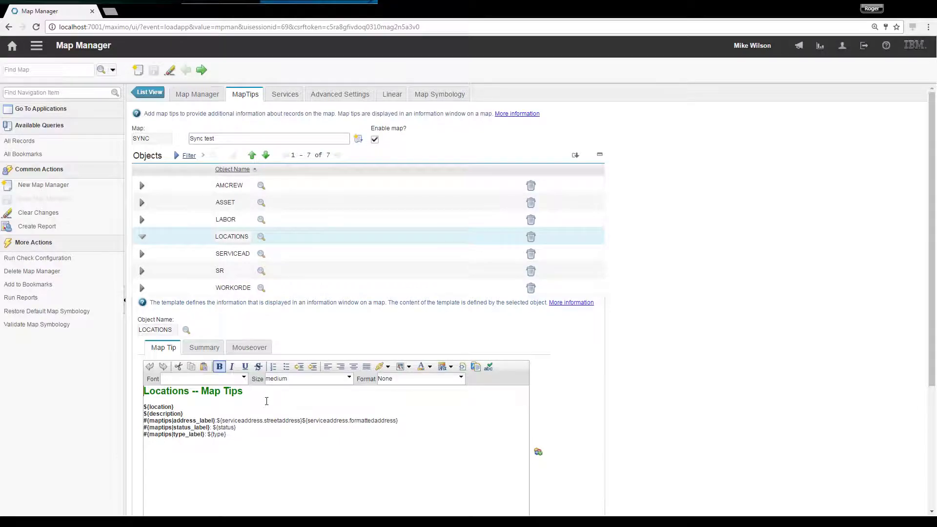
click(142, 271)
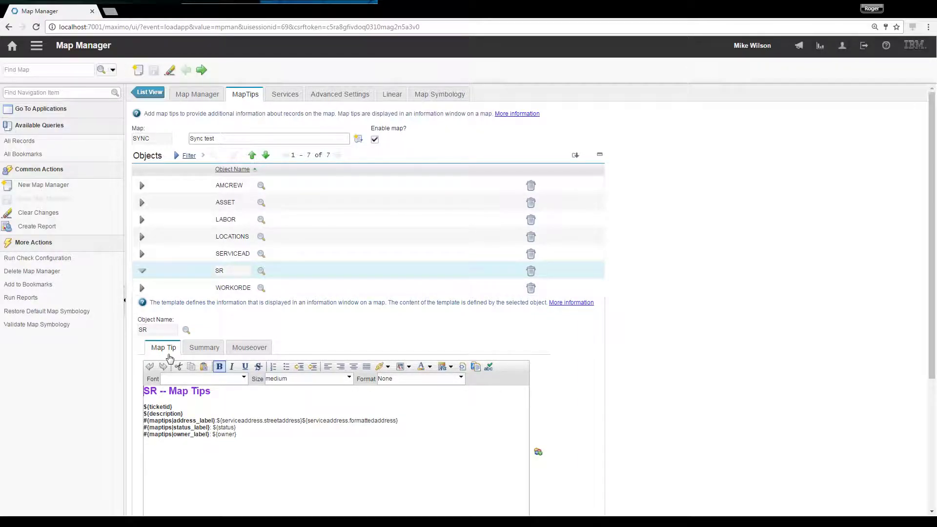
Switch to the Service Requests application, open service request GISTEST1 and show its location on the map.
click(34, 48)
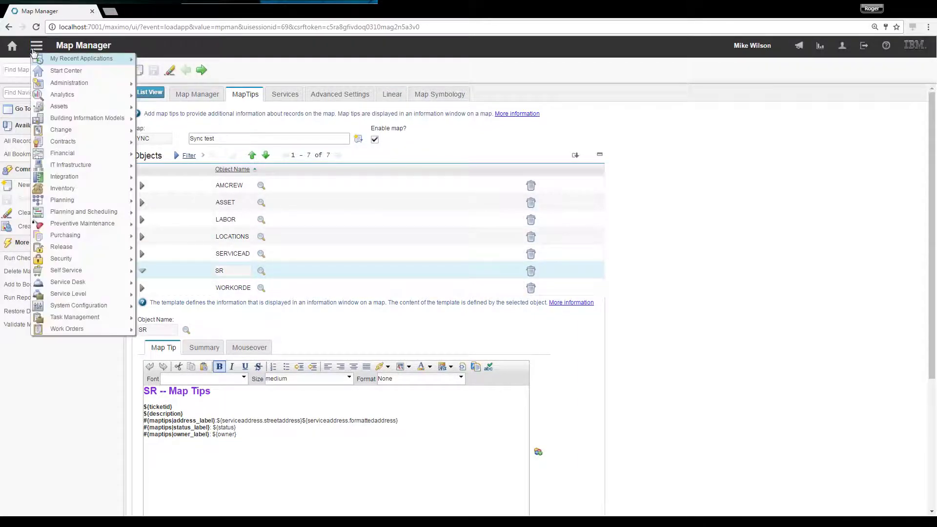
mouse_move(88, 58)
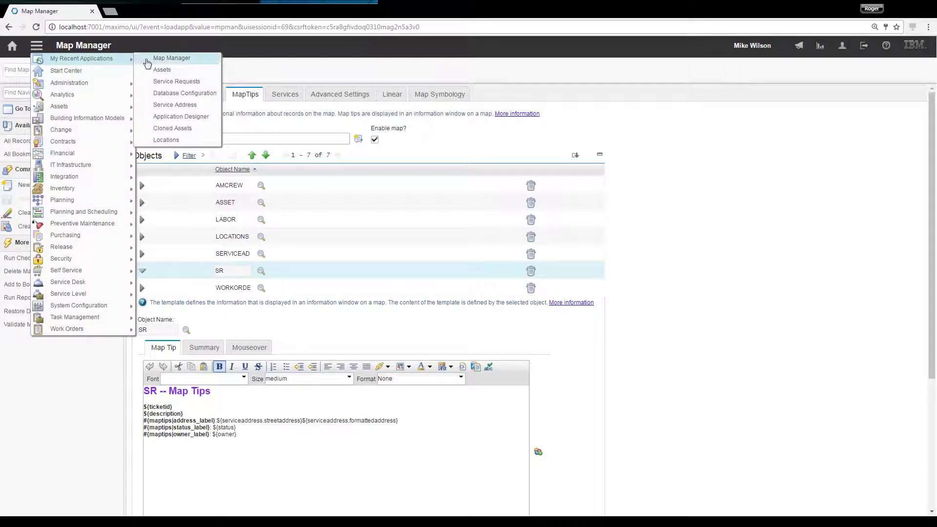
click(200, 82)
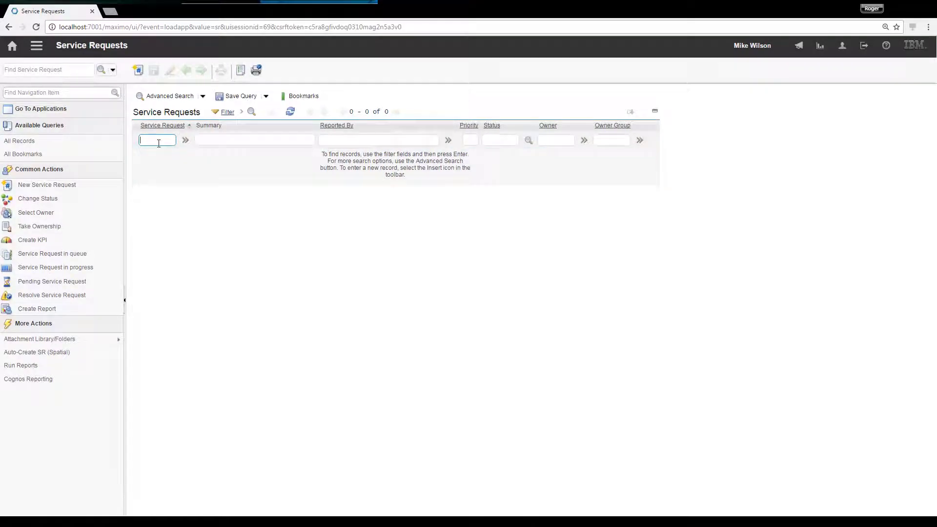
key(Return)
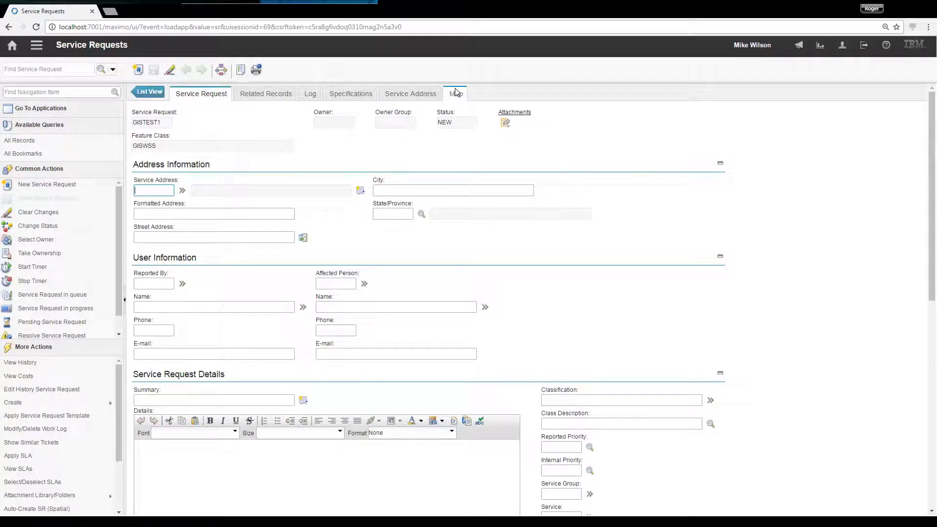
click(456, 95)
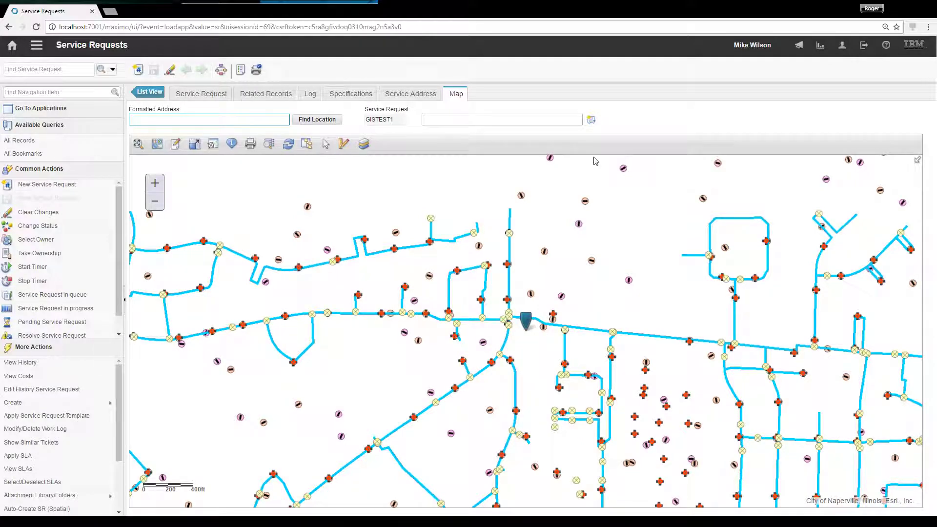
View the map tip of the GISTEST1 service request marker on the map, and close it.
click(529, 331)
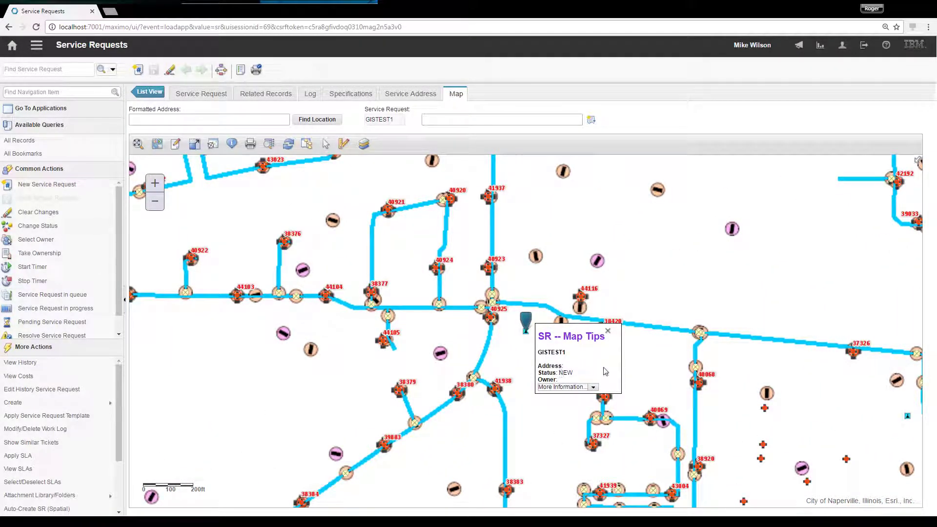
click(608, 332)
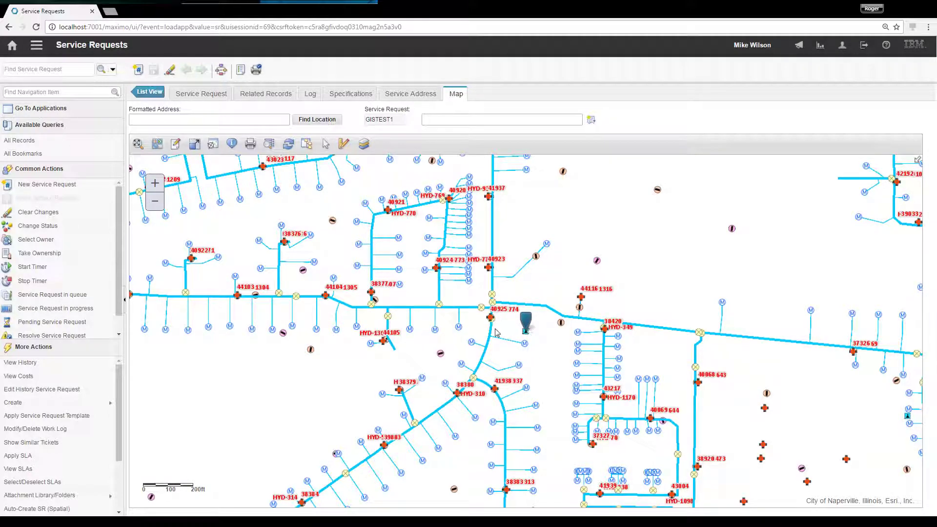
click(154, 201)
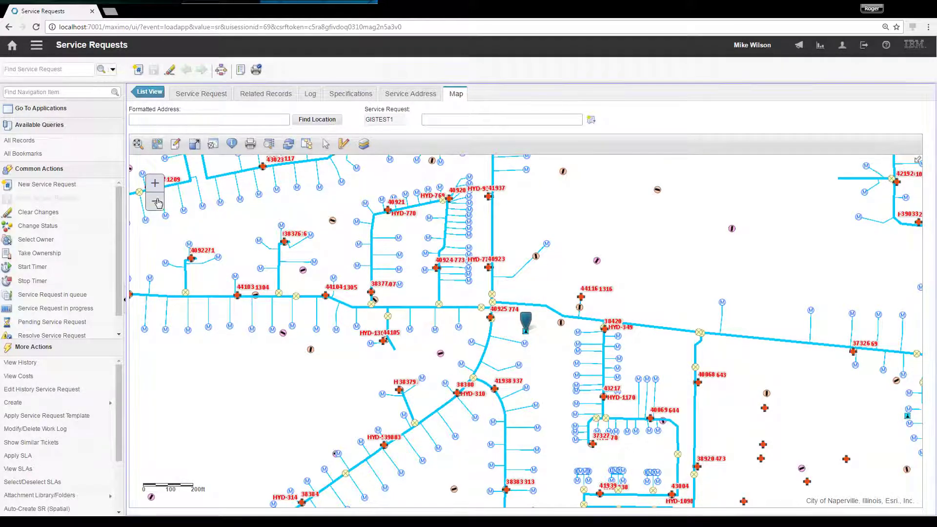
Identify the map features at the pipe junction beside the service request marker and browse the records to the Water Mains entry.
click(232, 144)
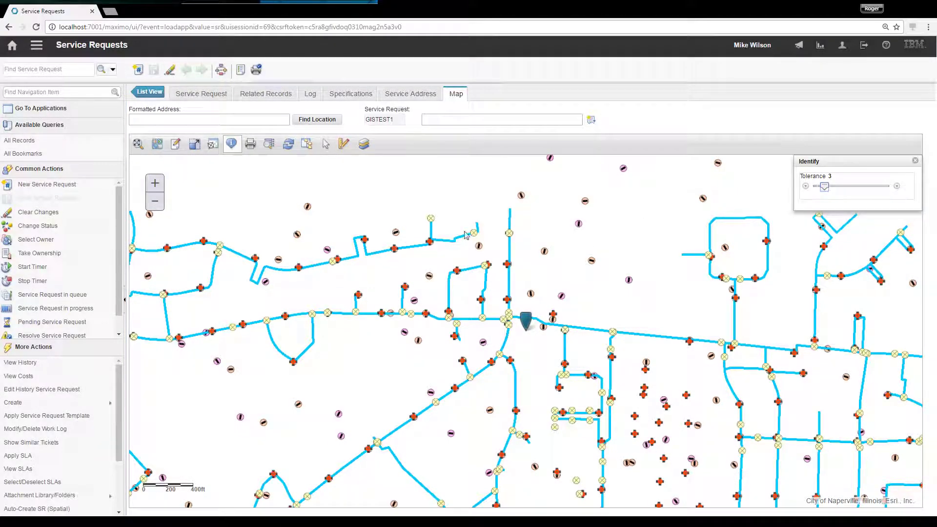
click(511, 328)
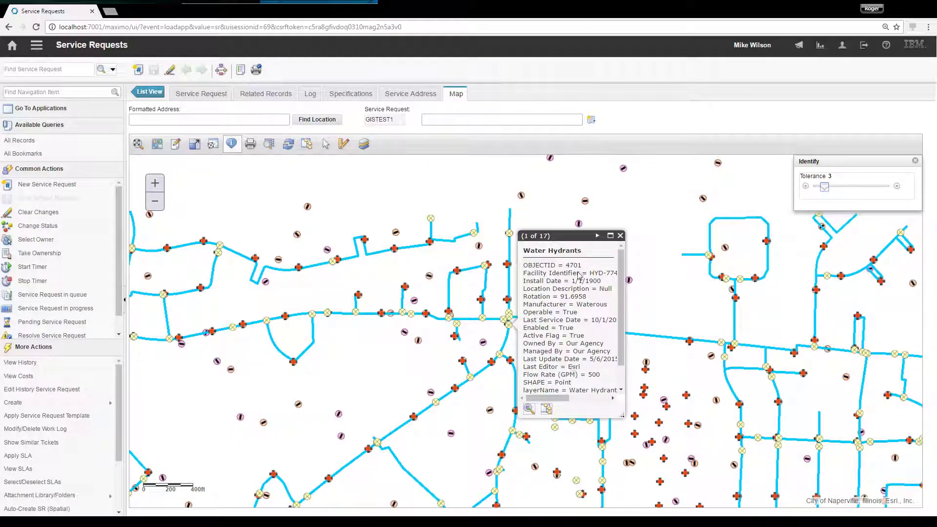
click(597, 236)
click(597, 236)
click(598, 235)
click(597, 236)
click(597, 235)
click(598, 236)
click(598, 236)
click(598, 236)
click(598, 236)
click(598, 235)
click(597, 235)
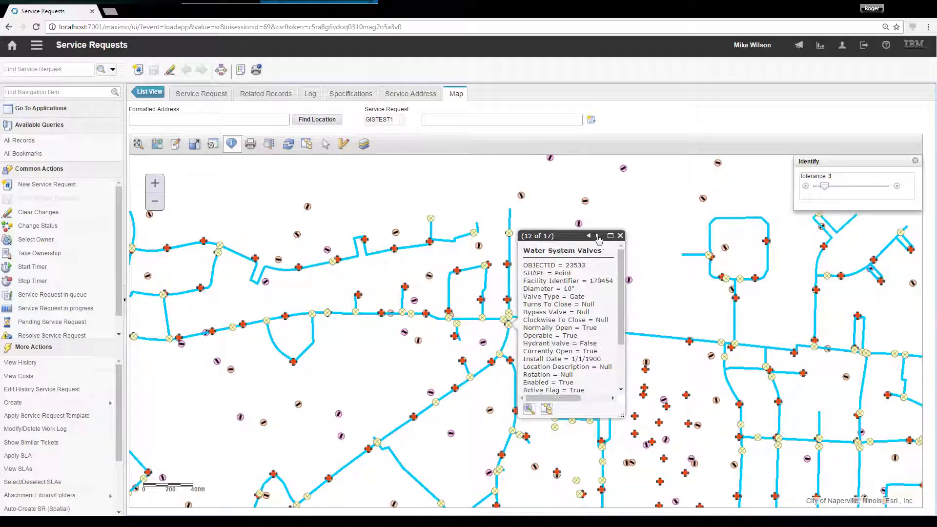
click(597, 236)
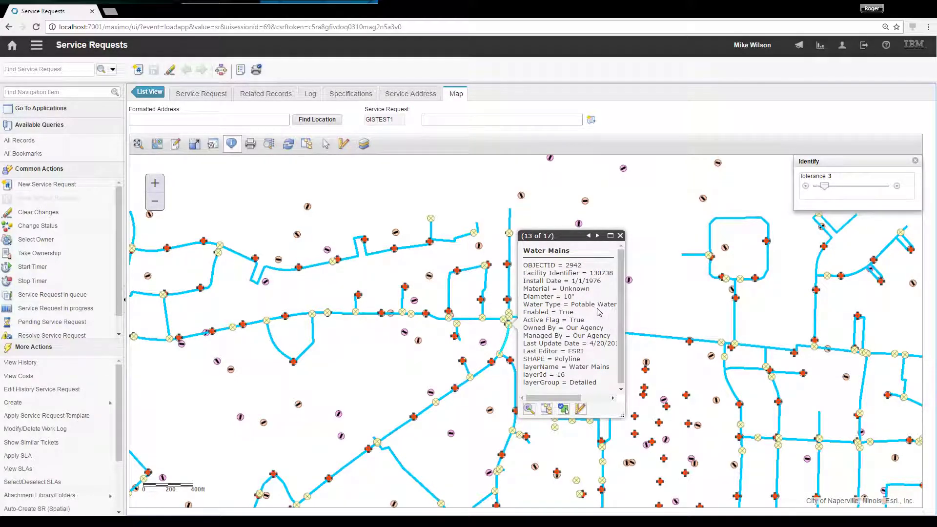
Go back to the identified Water System Valves record, view its linked asset map tip, and drill down into the asset.
click(589, 236)
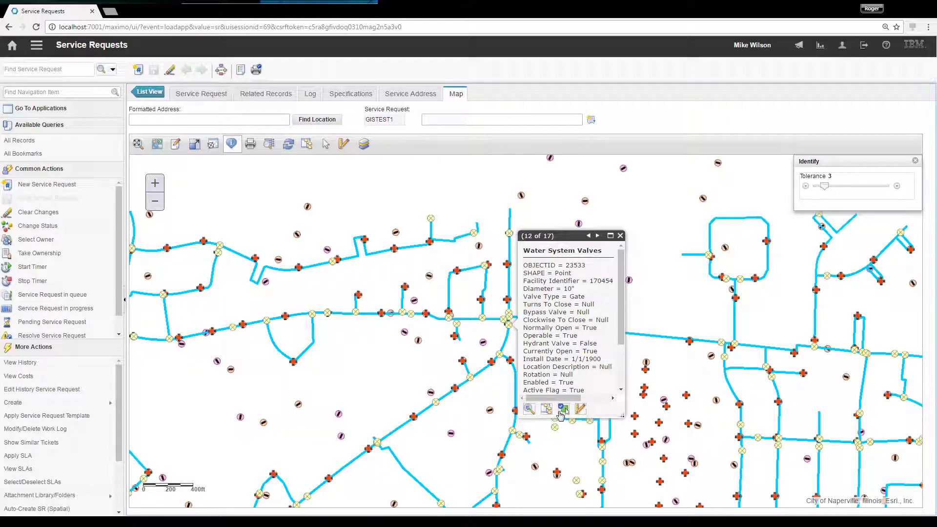
click(583, 410)
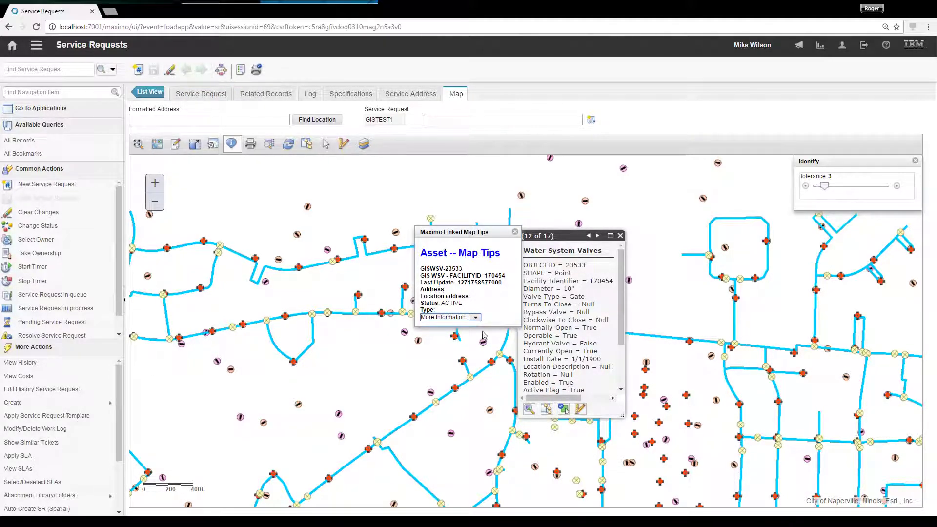
click(476, 318)
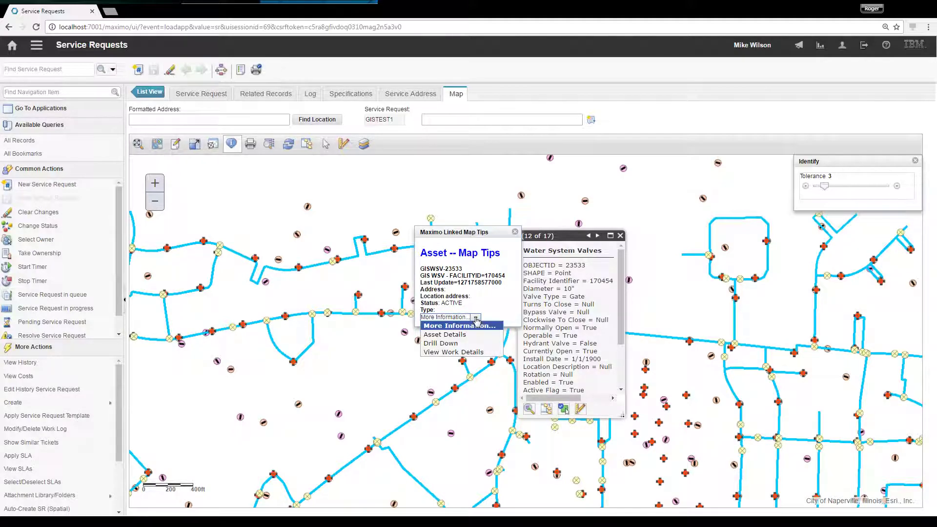
click(461, 342)
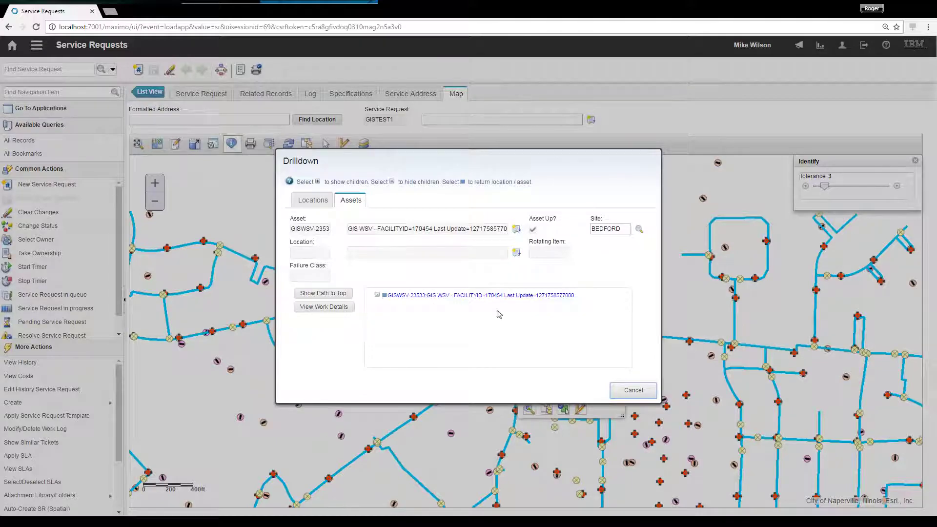
click(641, 390)
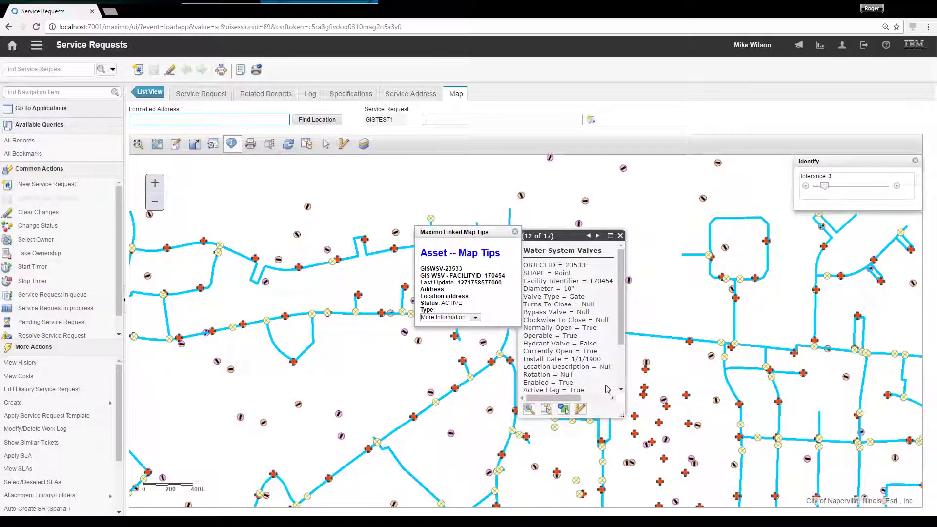
Show the linked location map tip for the identified Water Mains record and view its work details.
click(598, 237)
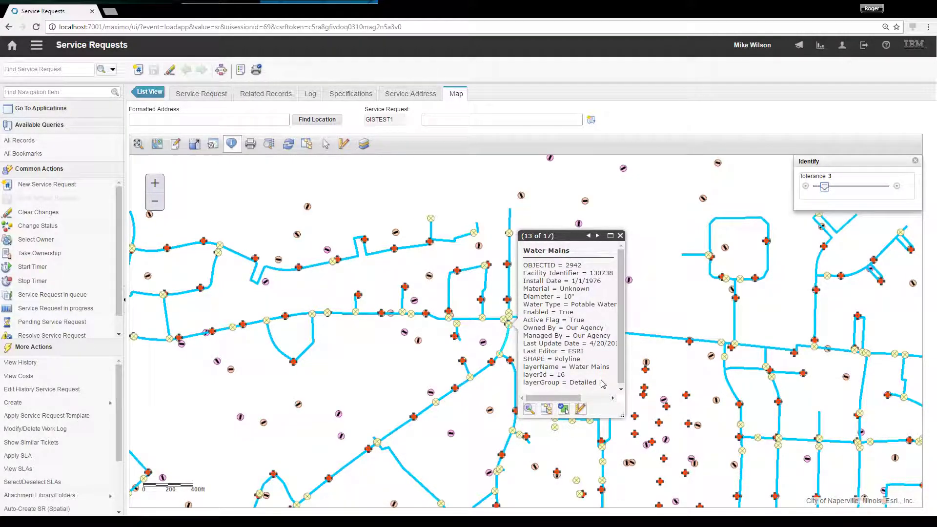
click(581, 410)
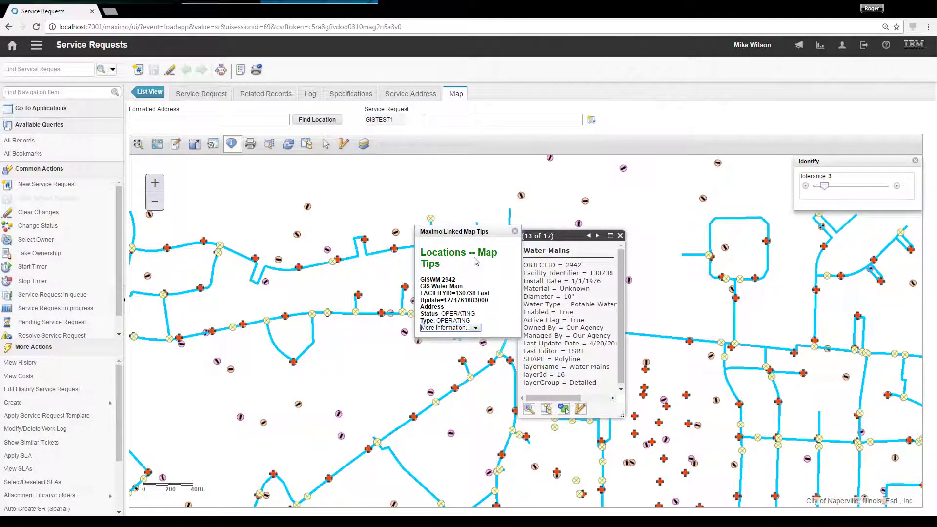
click(476, 329)
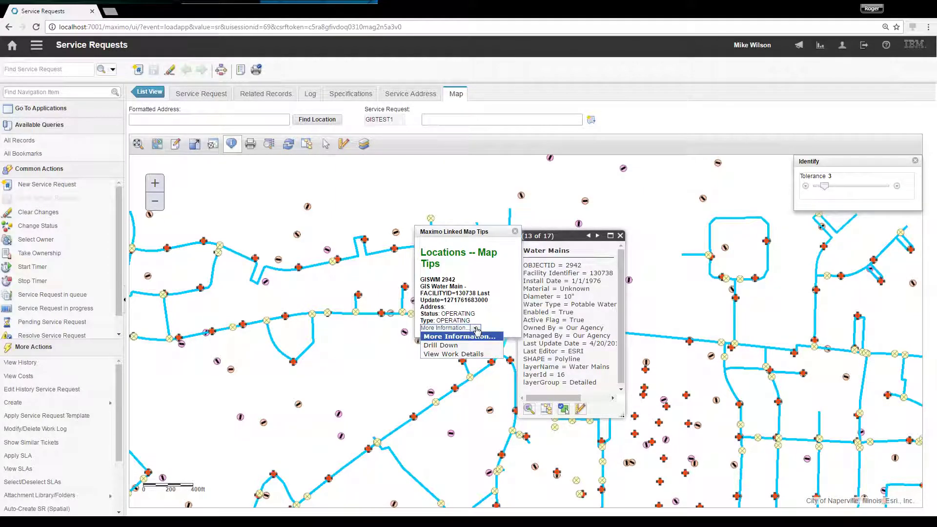
click(471, 354)
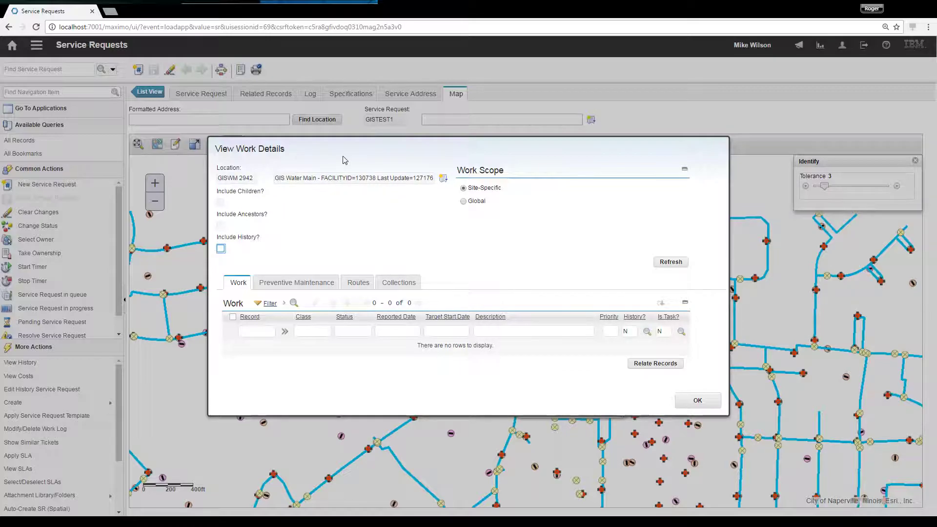
click(687, 406)
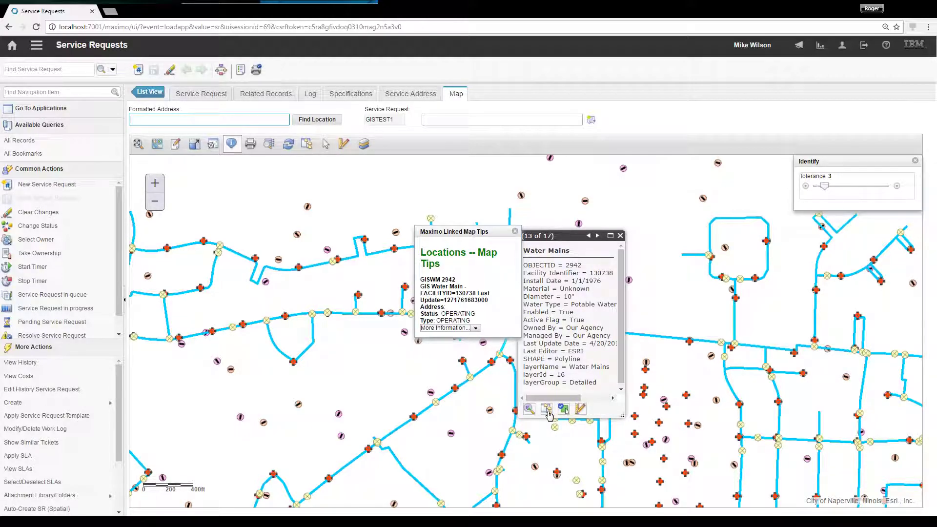
Show the identified features in the results list, clear them and close the list.
click(547, 410)
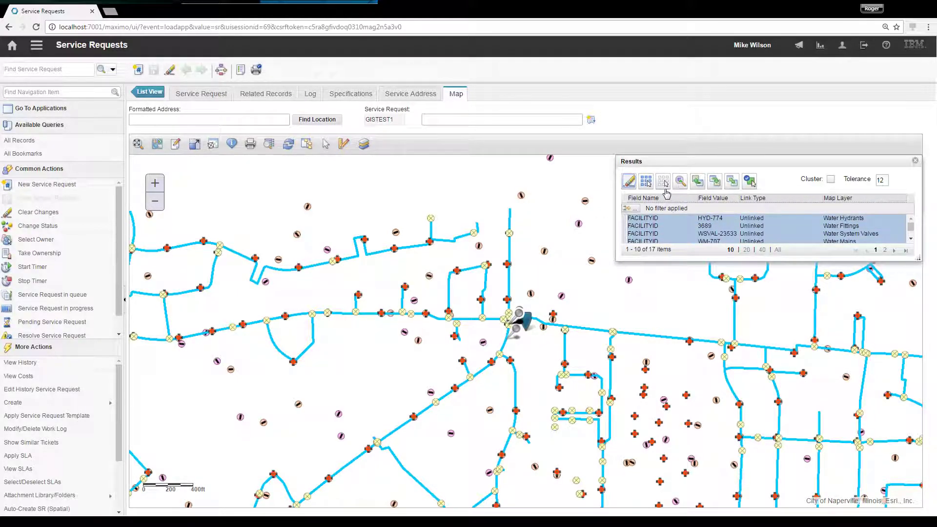
click(629, 185)
click(916, 162)
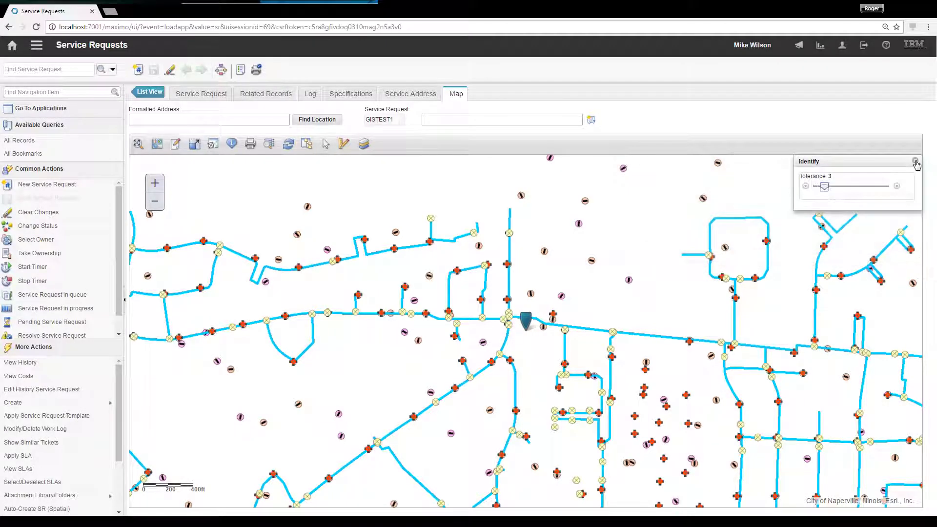
Identify the features at the junction again, browse to the Water Mains record and show its linked location map tip.
click(232, 144)
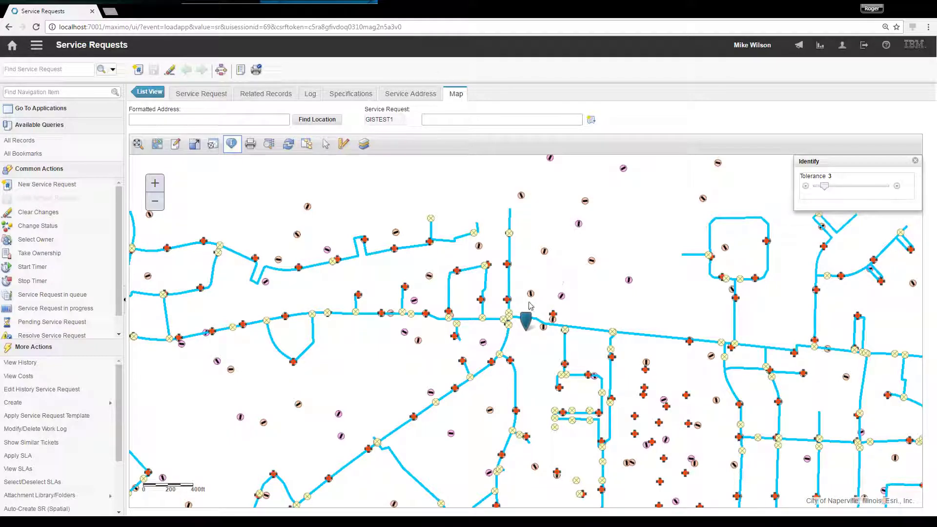
click(509, 326)
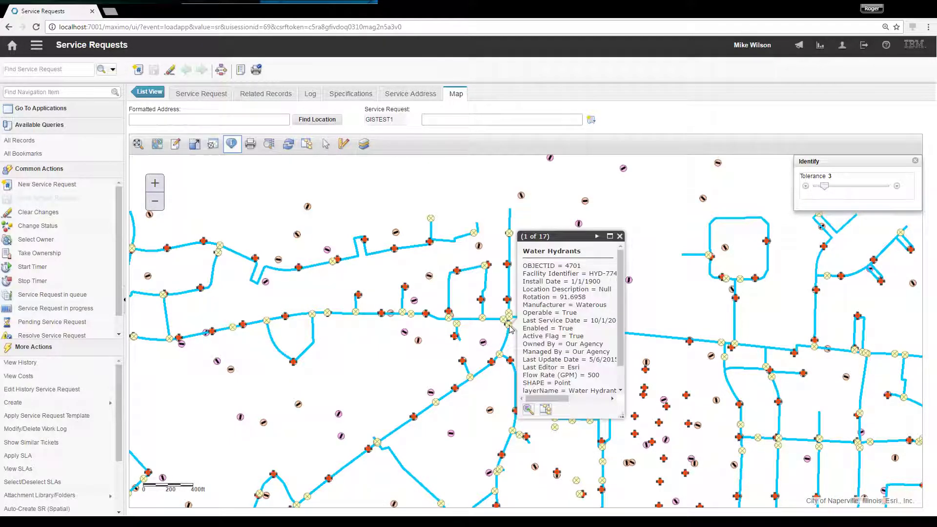
click(597, 238)
click(597, 237)
click(597, 237)
click(597, 237)
click(597, 237)
click(598, 237)
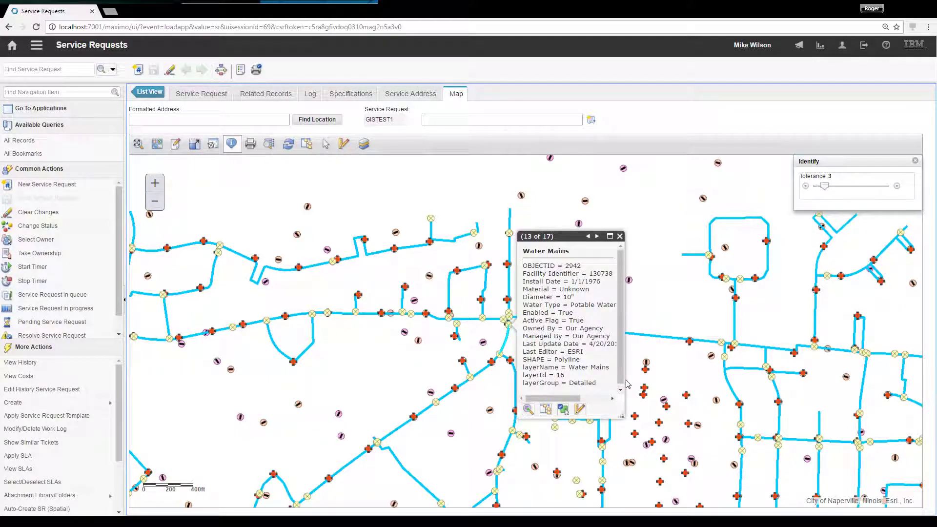
click(580, 410)
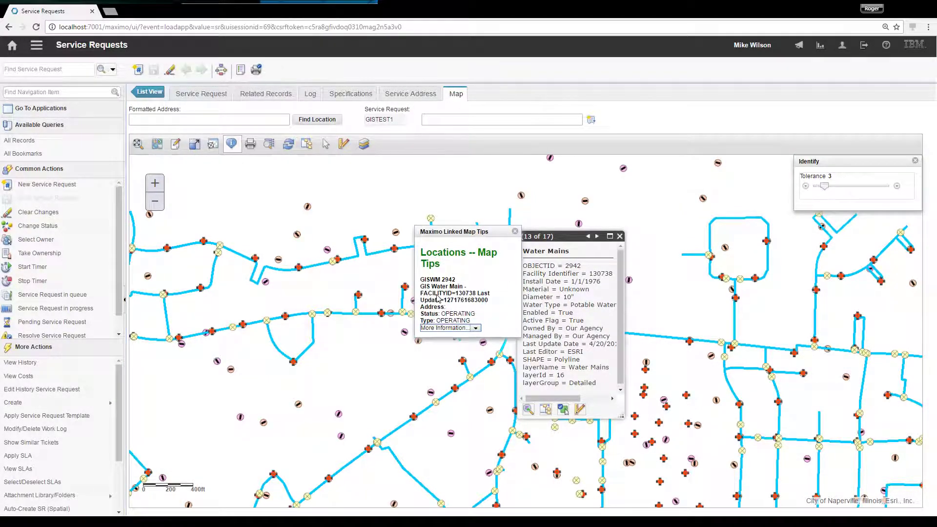
Open the map's Query tool, switch back to Identify and identify the features just below the junction.
click(270, 148)
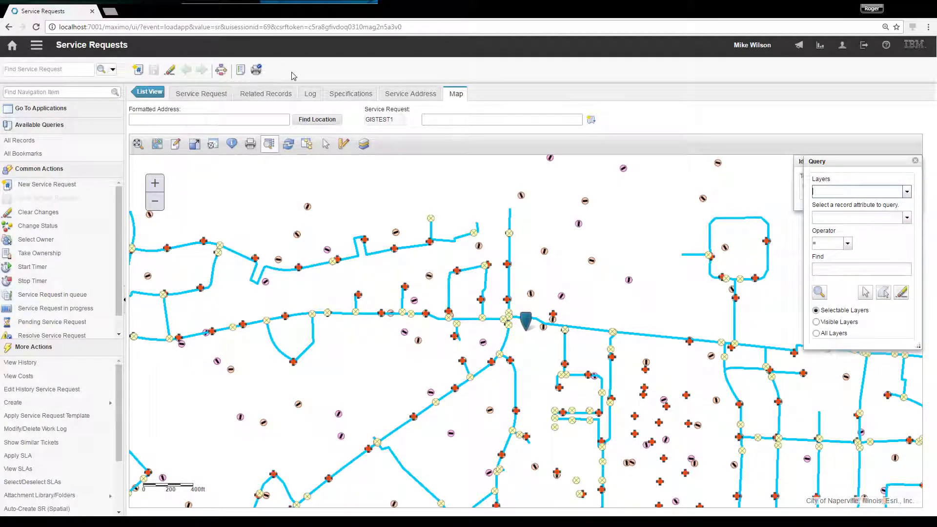
click(229, 146)
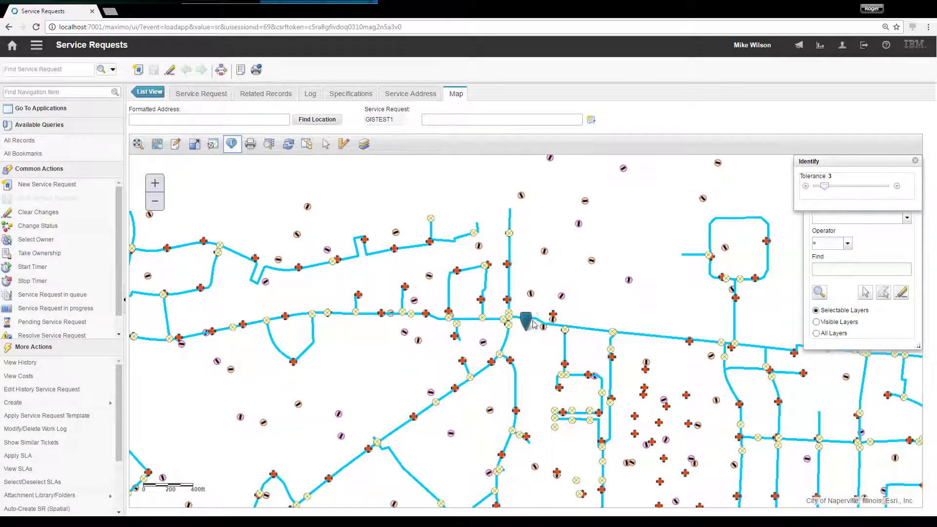
click(510, 331)
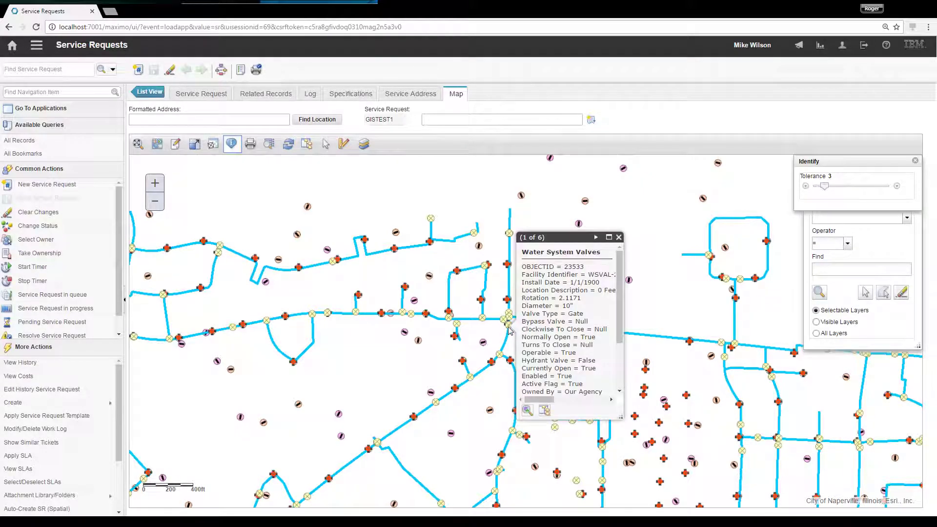
Browse to the fourth identified record, a Water System Valves feature, and show its linked asset map tip.
click(596, 237)
click(596, 237)
click(596, 237)
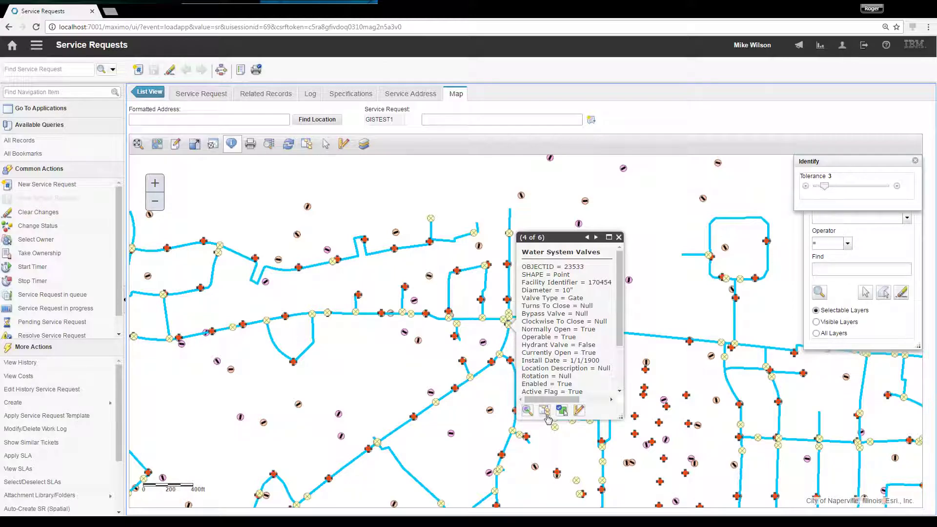
click(579, 413)
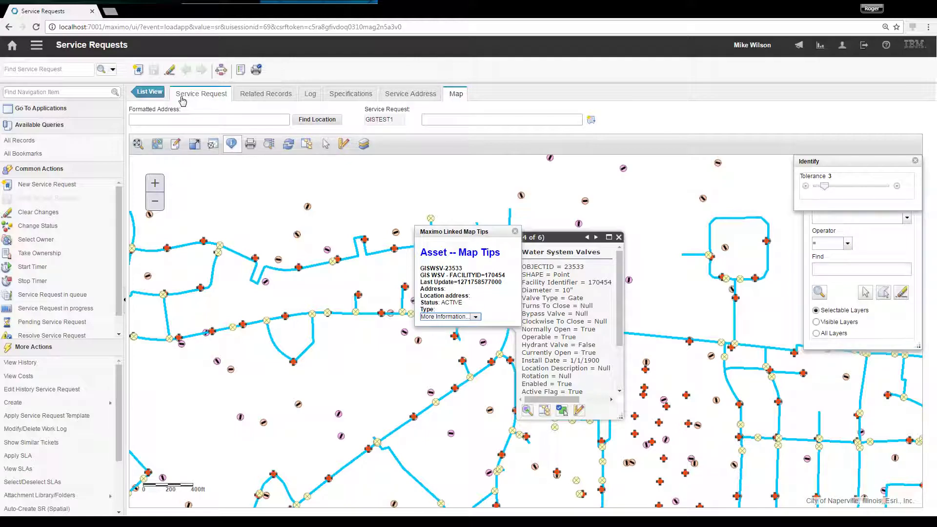
Revisit the service request's details, return to its map, and switch to the Assets application.
click(182, 100)
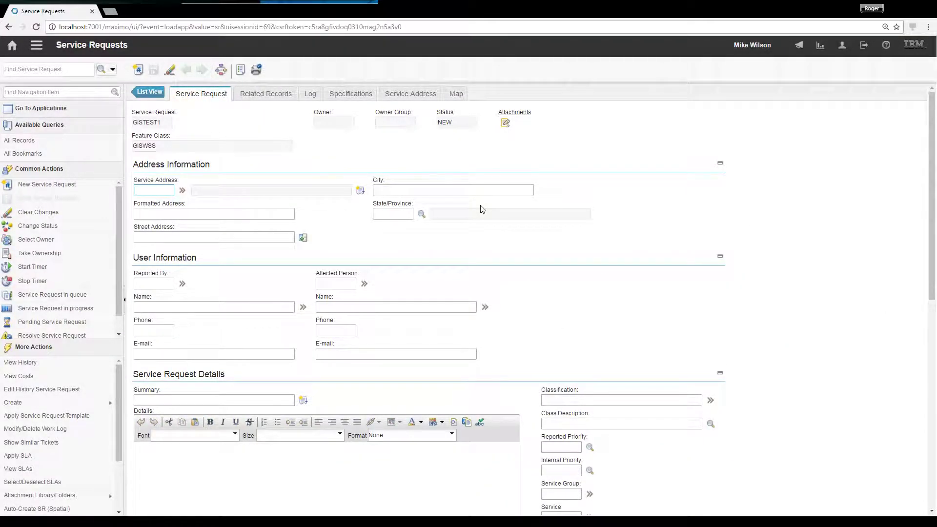
click(457, 95)
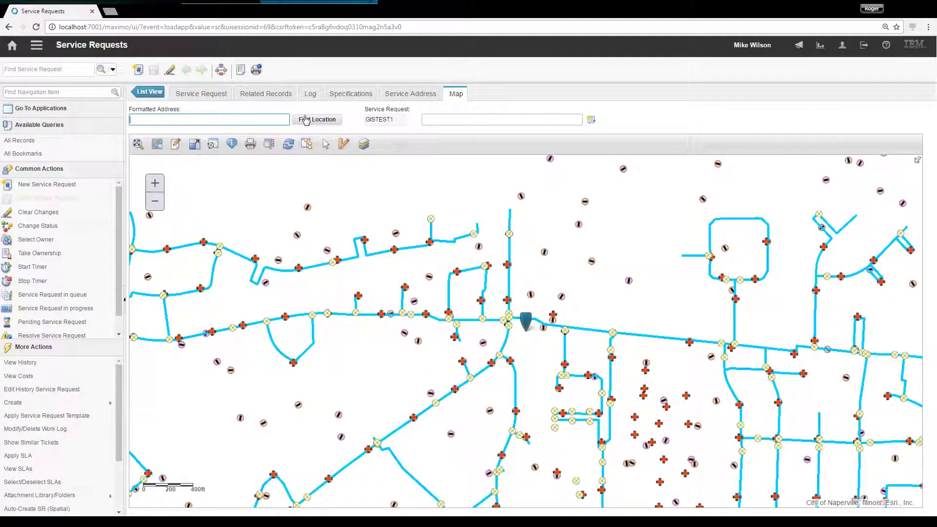
click(38, 48)
mouse_move(83, 58)
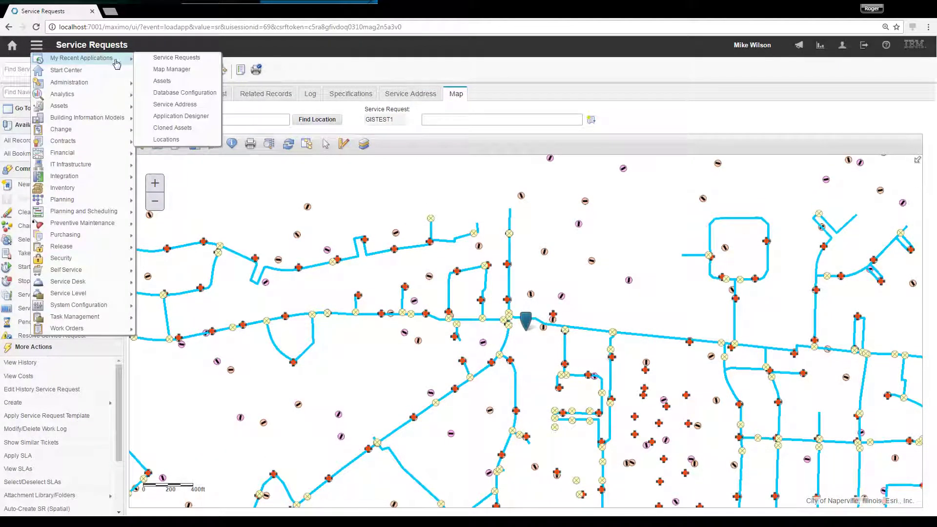
click(177, 85)
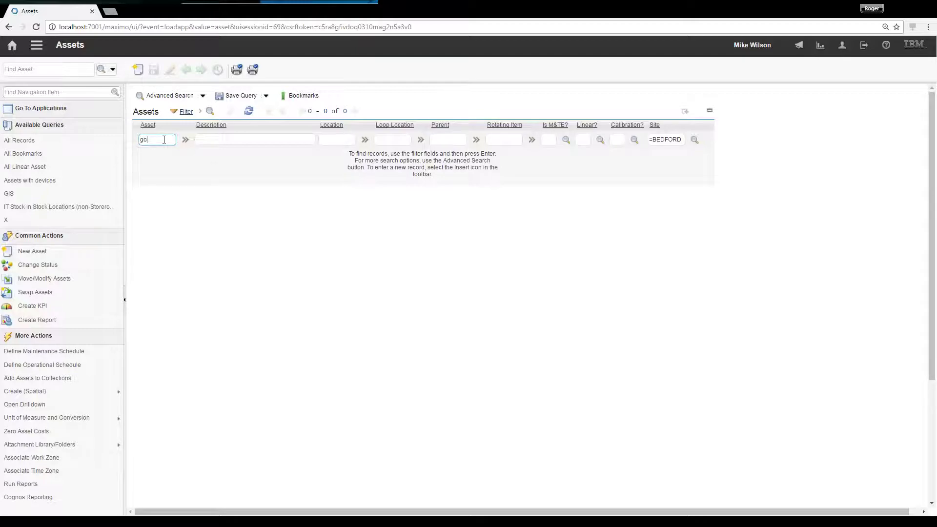
Filter the asset list by "gis" and open asset GISWSV-1523 on its map.
key(Return)
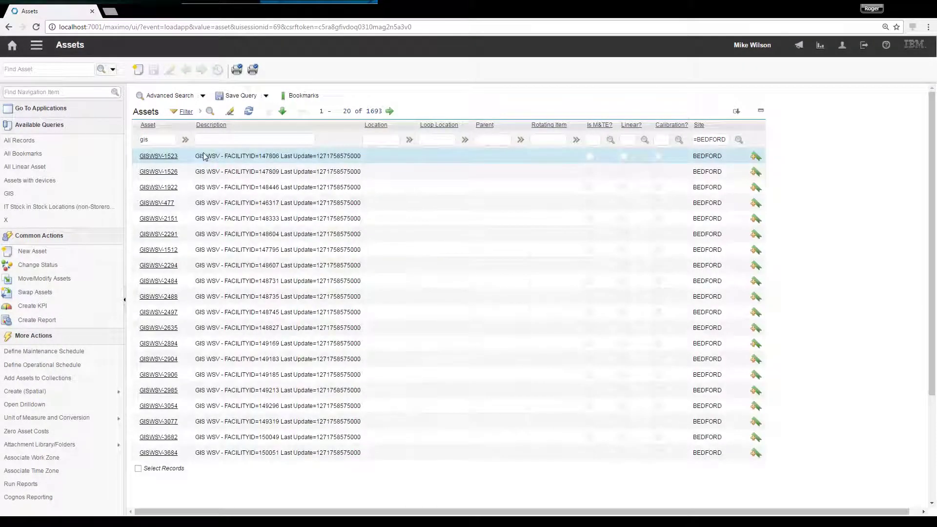
click(159, 156)
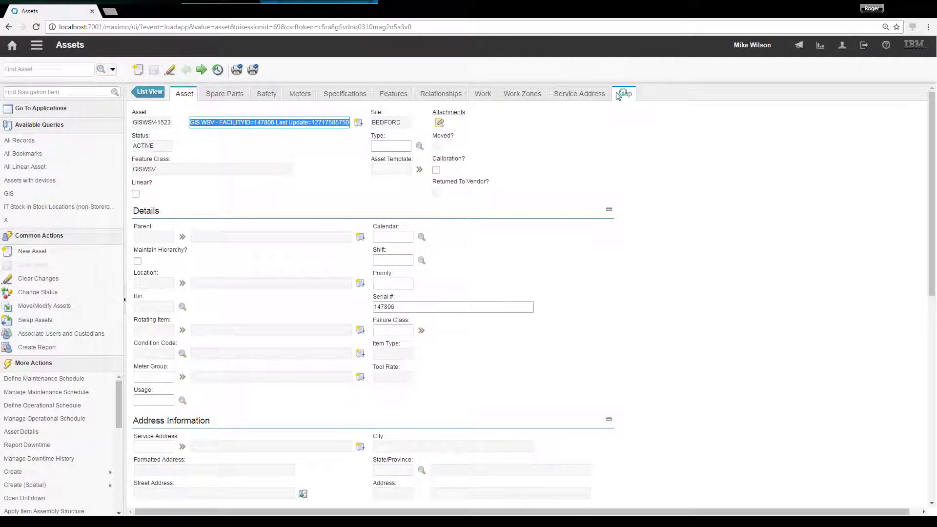
click(621, 94)
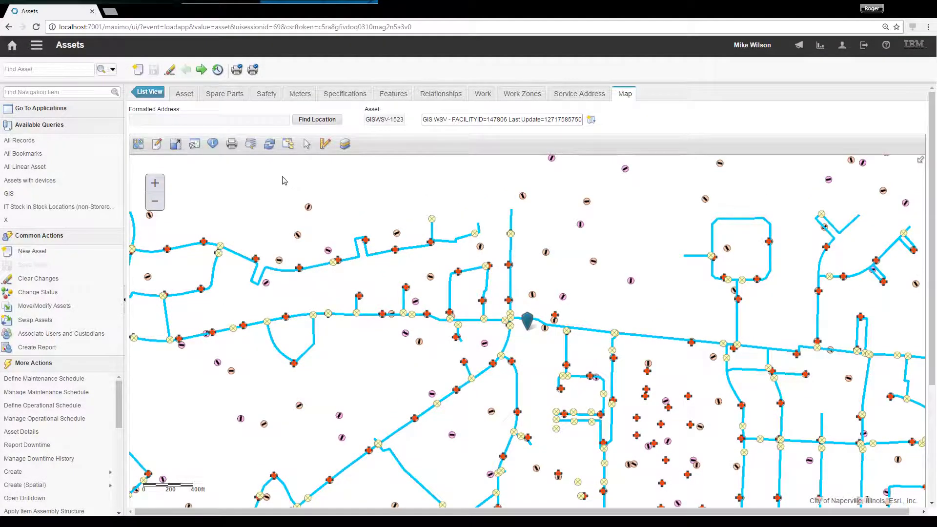
Query the Water Sampling Stations layer for OBJECTID = 11 and zoom the map to the matching feature.
click(250, 144)
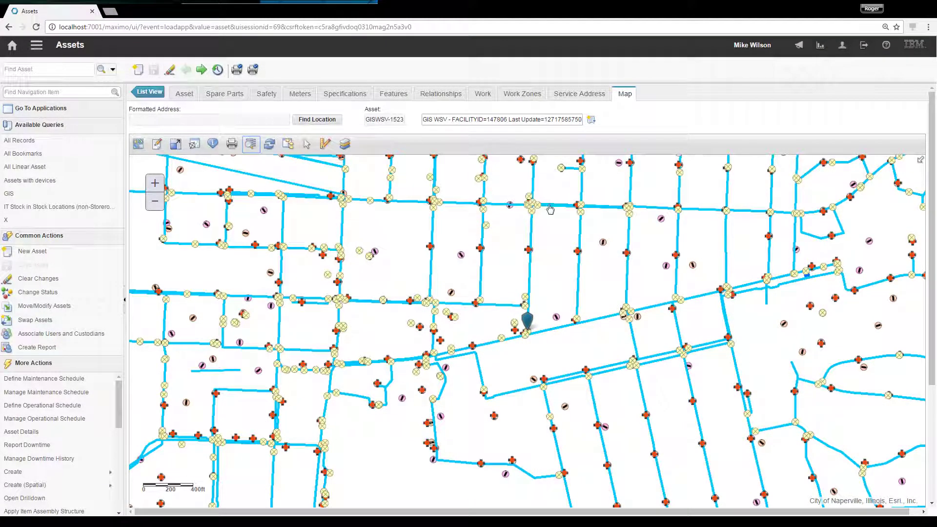
click(910, 192)
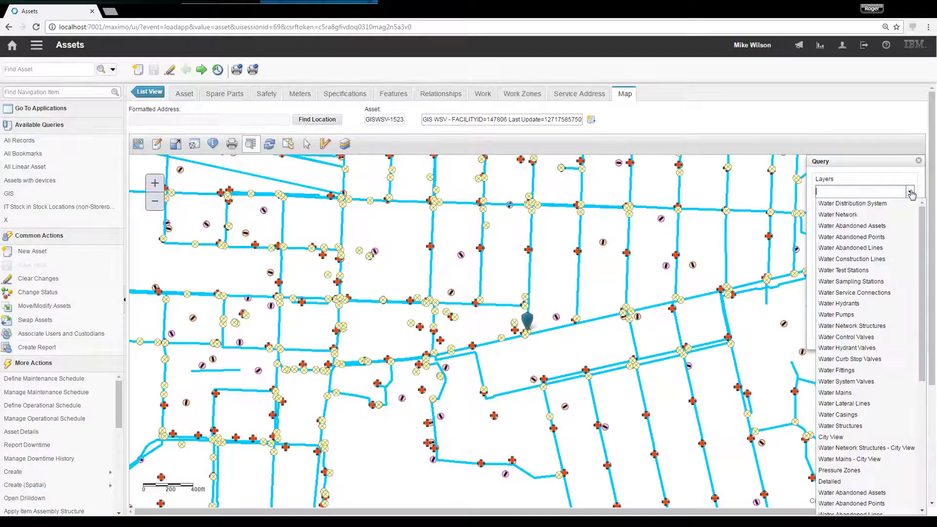
click(886, 282)
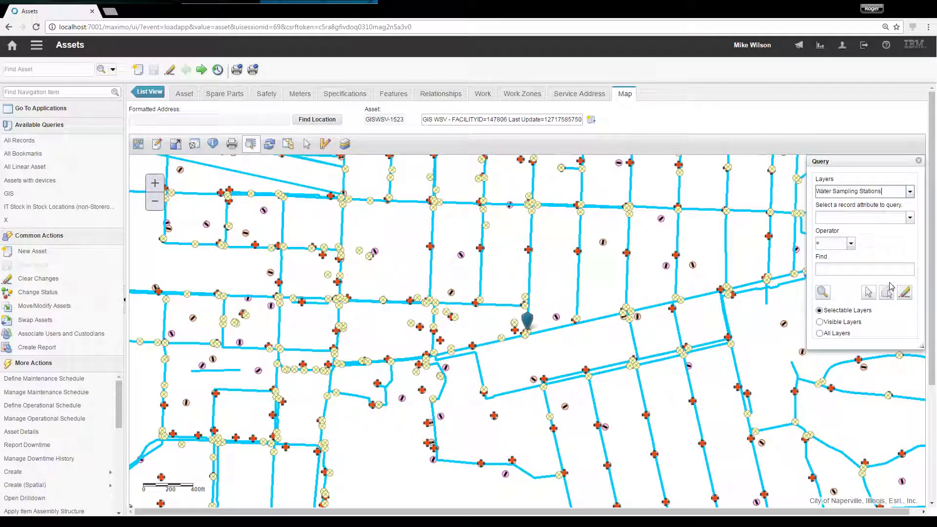
click(910, 217)
click(854, 228)
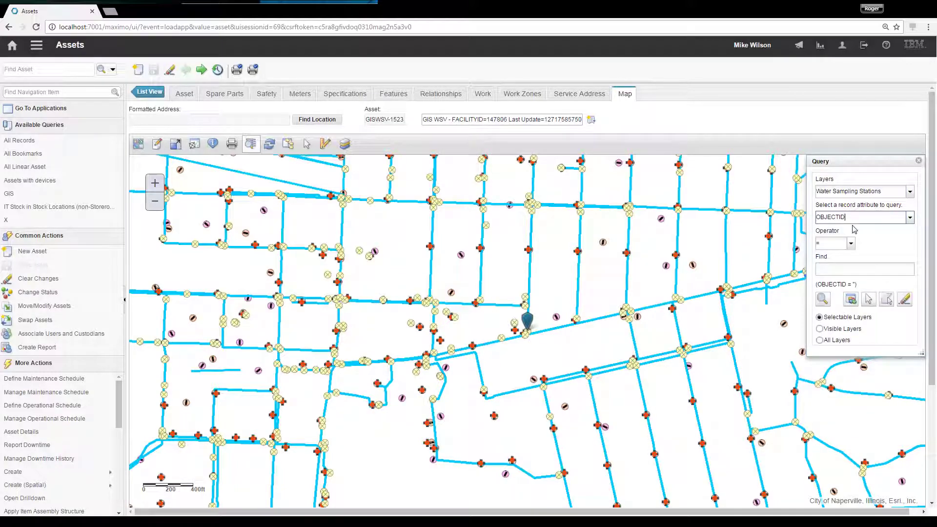
click(869, 271)
text(11)
click(823, 301)
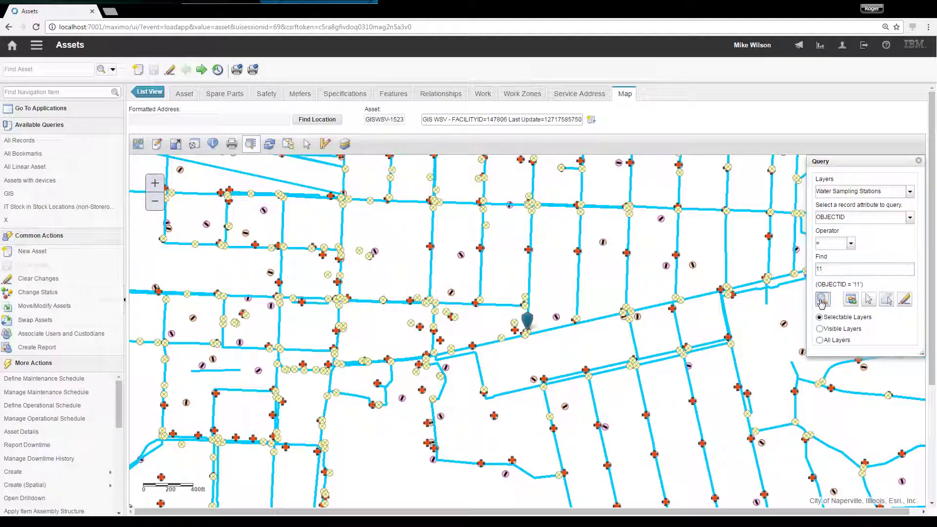
click(741, 423)
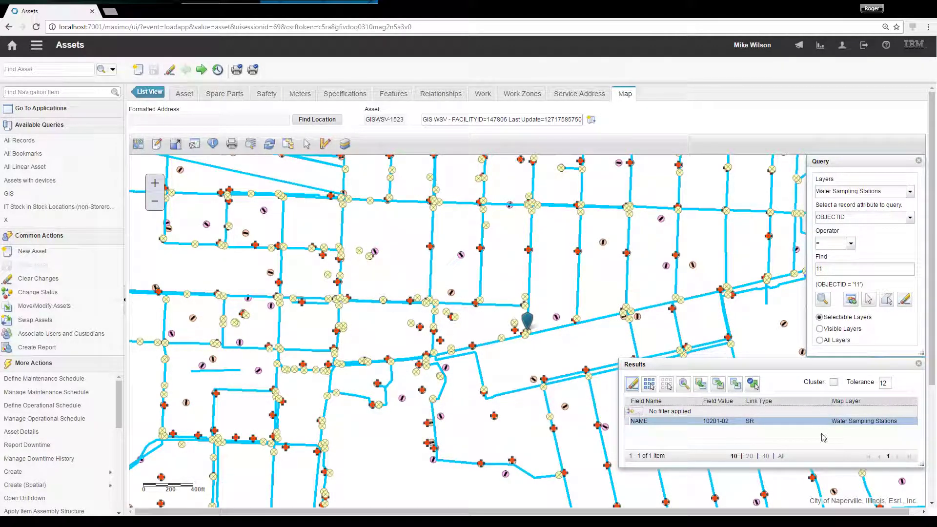
click(684, 384)
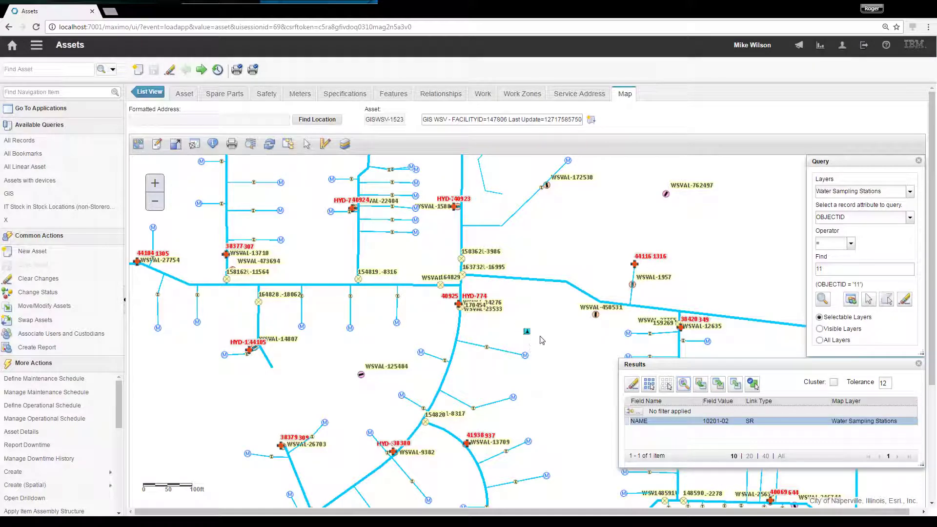
Identify the features at the sampling station, browse to the OBJECTID 11 record and show its linked map tip.
click(213, 144)
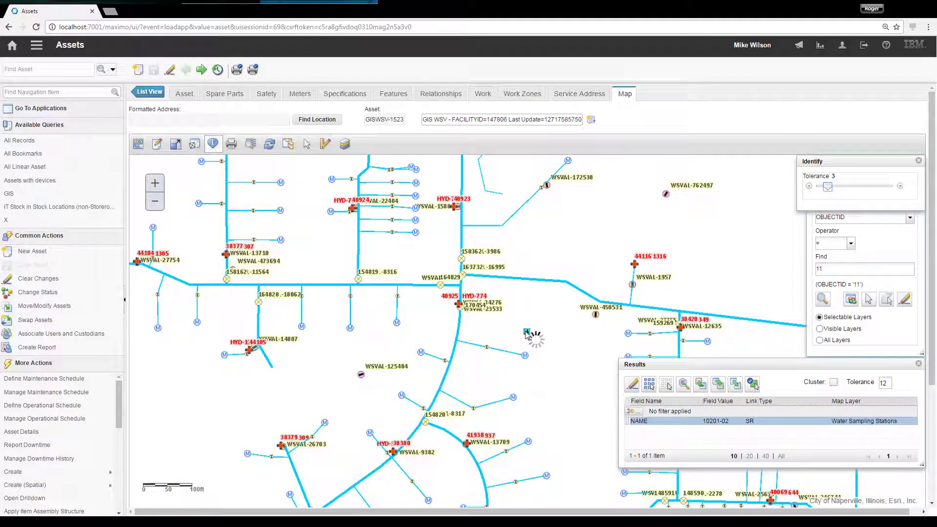
click(526, 332)
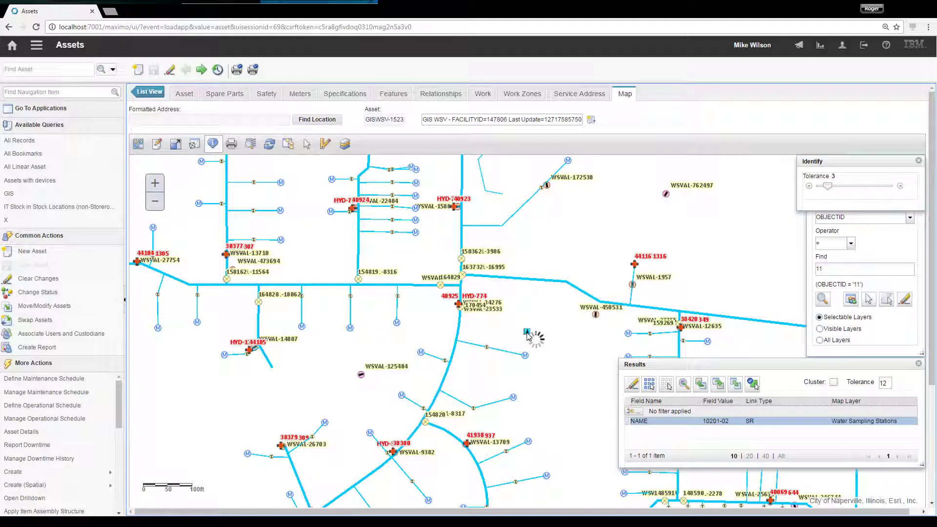
click(527, 333)
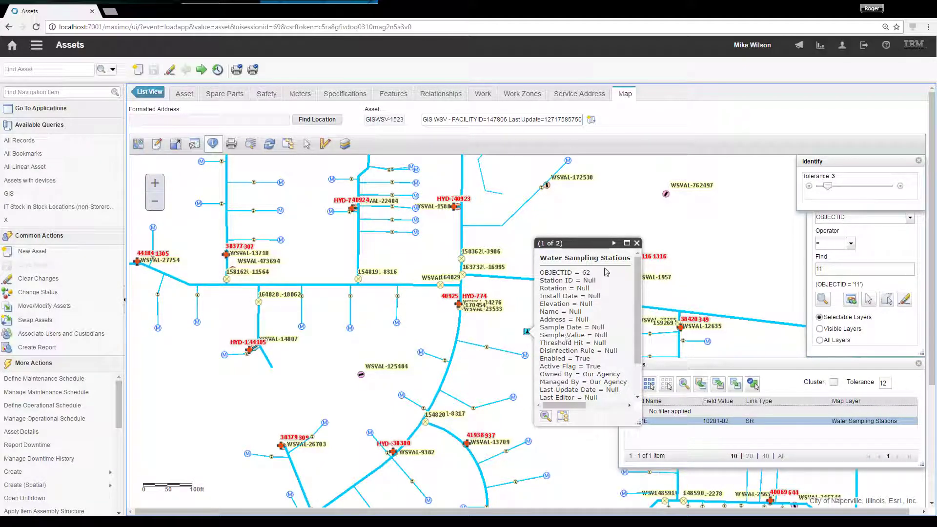
click(614, 243)
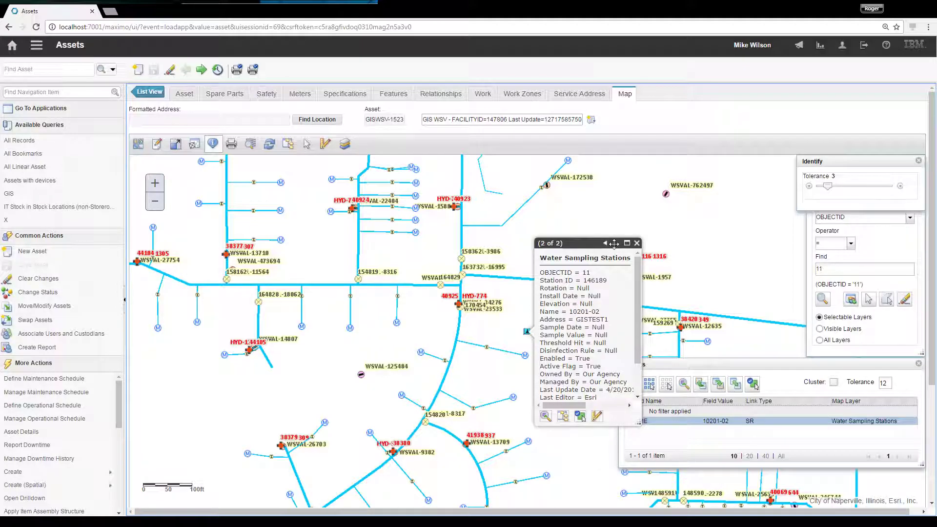
click(598, 418)
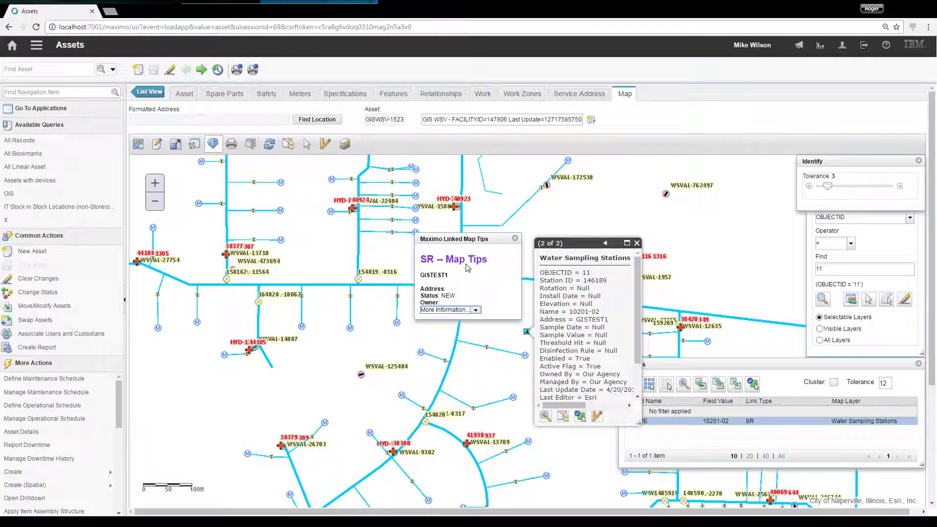
View the work details from the service request map tip, go through both pages of records and close them.
click(476, 310)
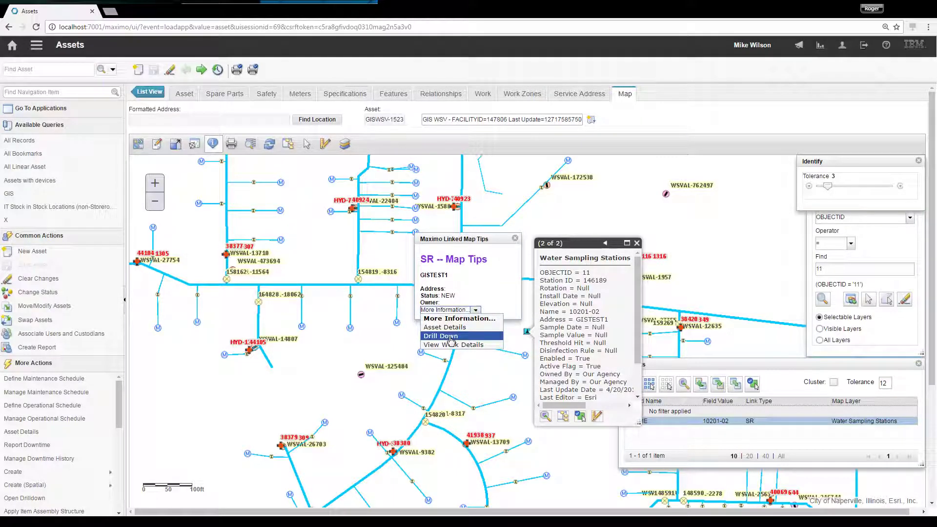
click(452, 345)
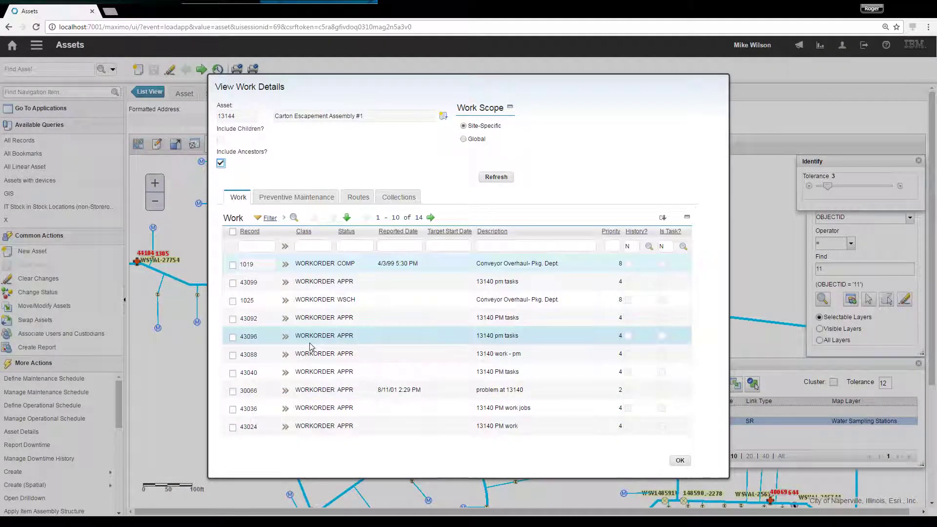
click(430, 217)
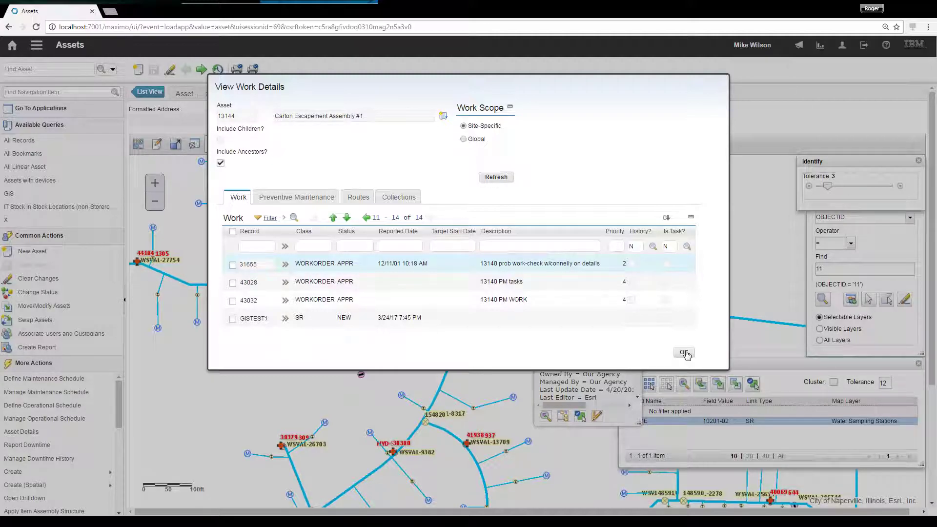
click(685, 353)
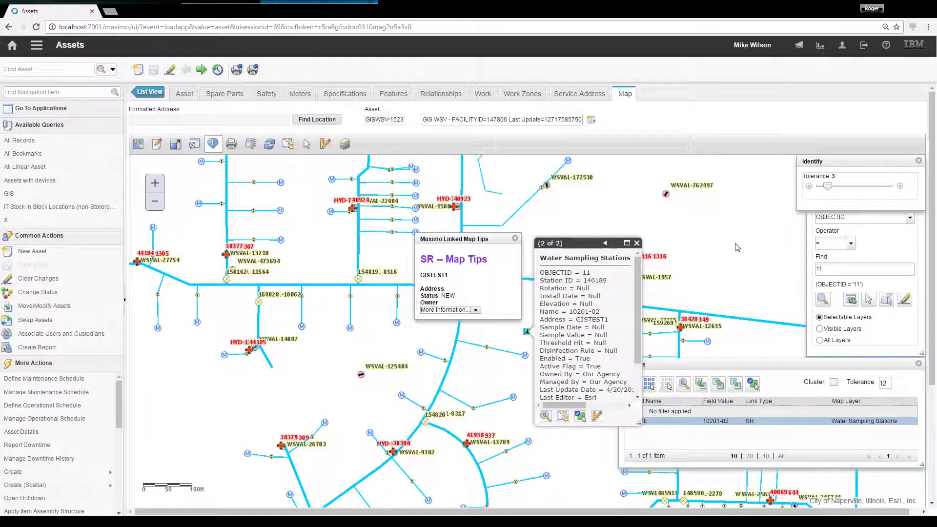
Close the sampling station's linked map tip and show it again.
click(516, 239)
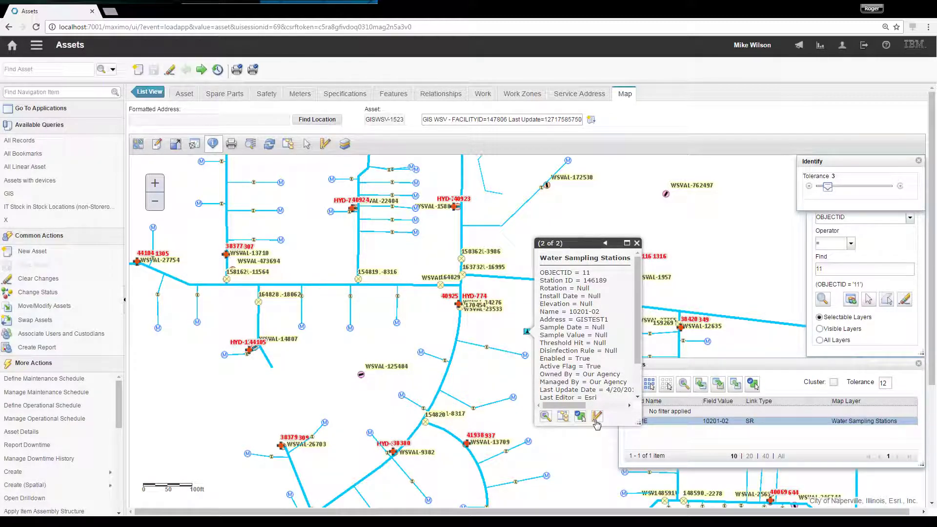
click(598, 417)
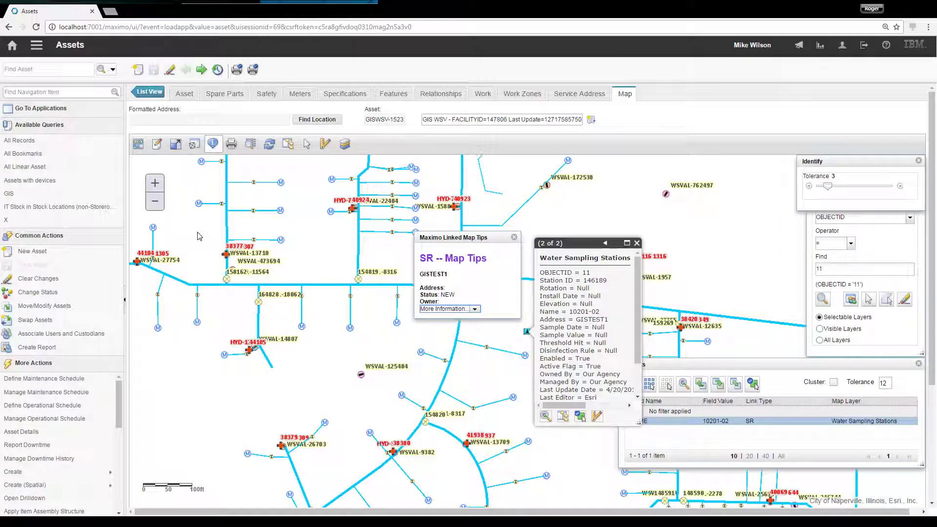
Switch to the Map Manager application and open the SYNC map record.
click(36, 45)
mouse_move(58, 58)
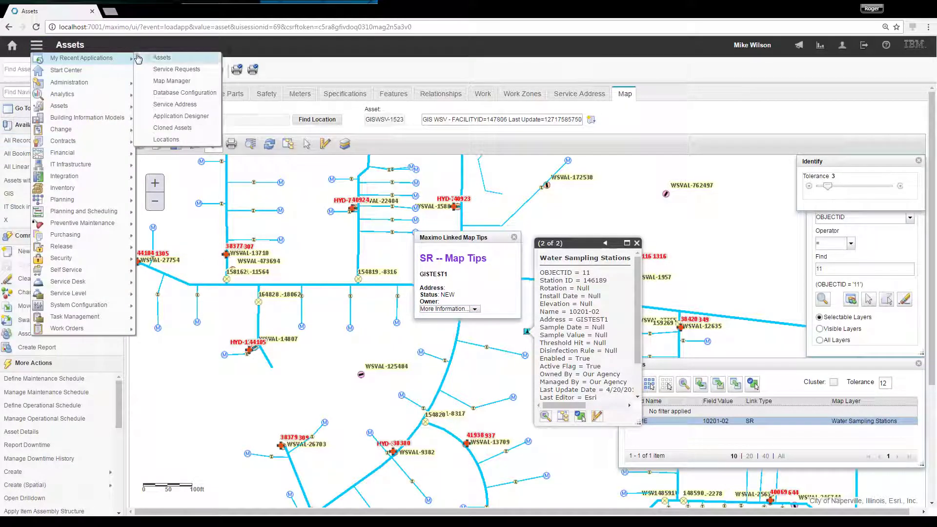
click(185, 82)
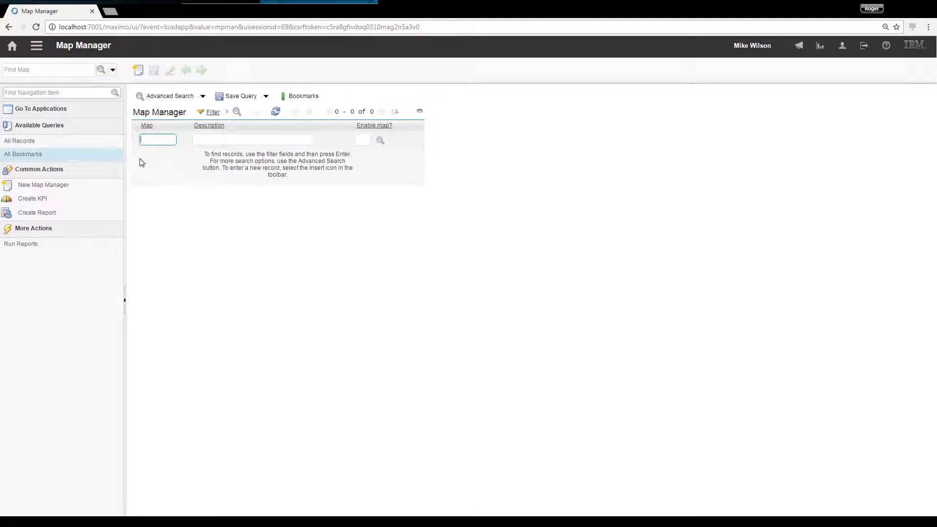
click(149, 156)
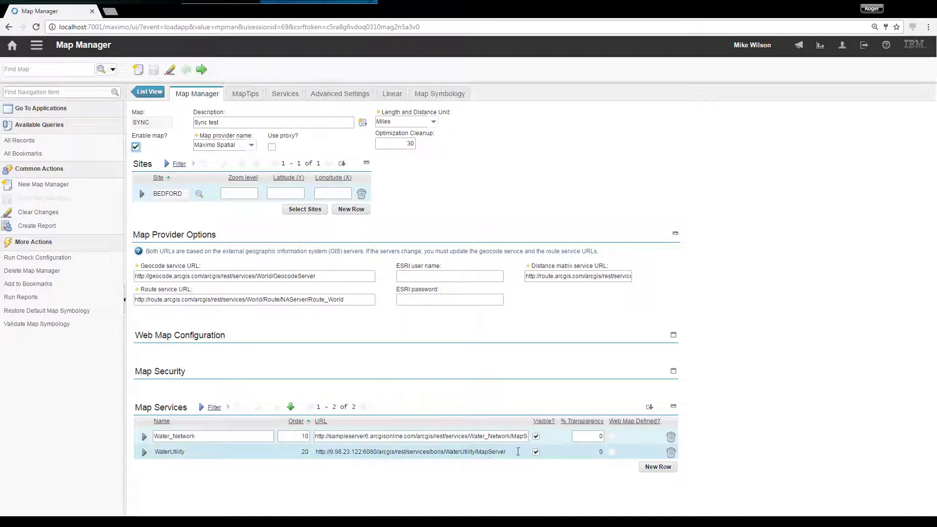
Expand the WaterUtility map service and its Water Sampling Stations layer to examine the GISWSS object's parent object.
click(145, 453)
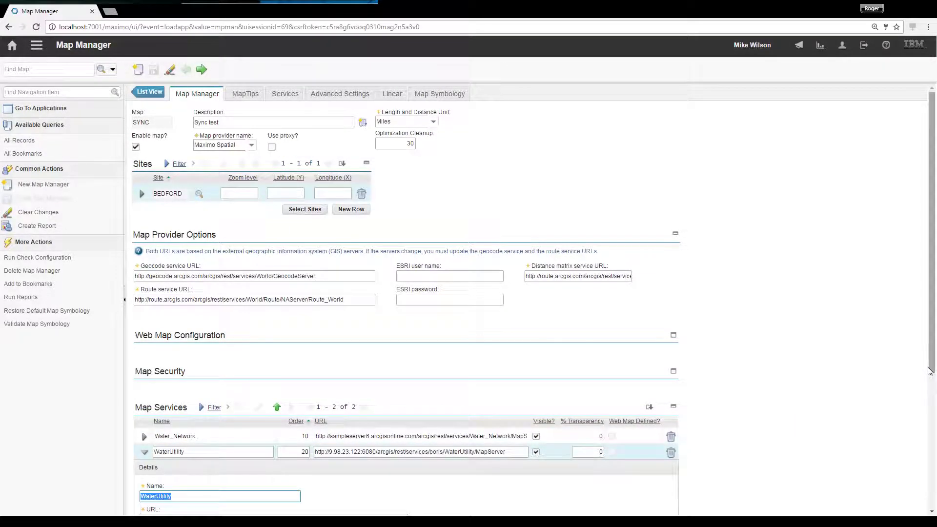
scroll(932, 377, down, 4)
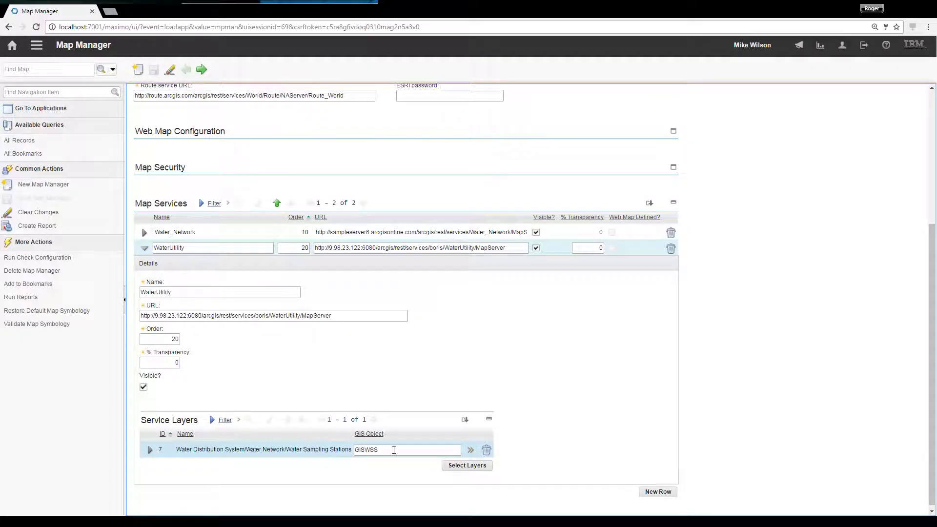
click(151, 450)
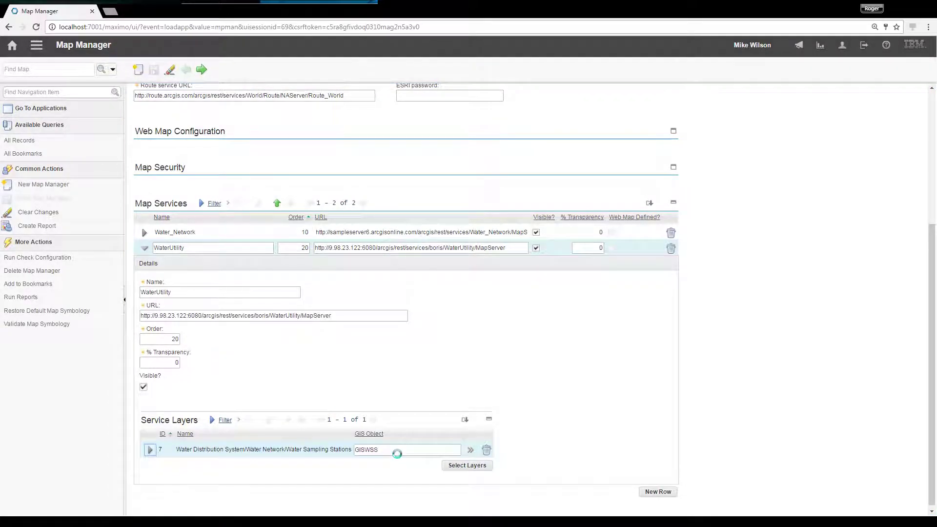
drag(934, 349, 934, 429)
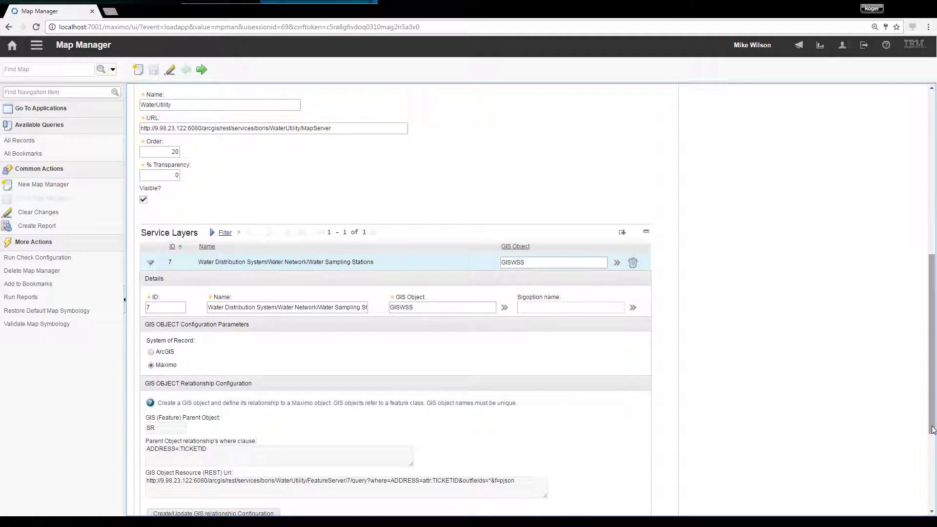
click(170, 429)
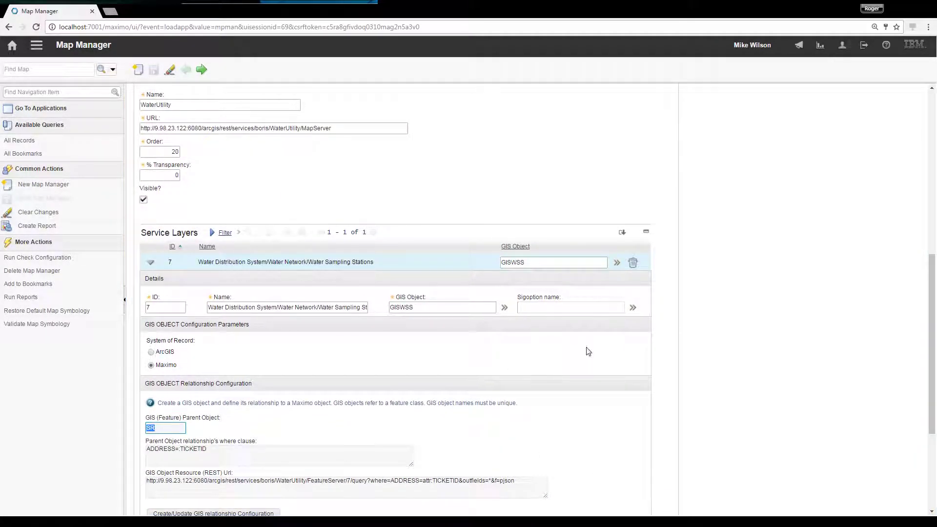
Expand the Water_Network map service and its Water Hydrants layer to examine the GISHYDRANT object's configuration.
drag(935, 318, 936, 168)
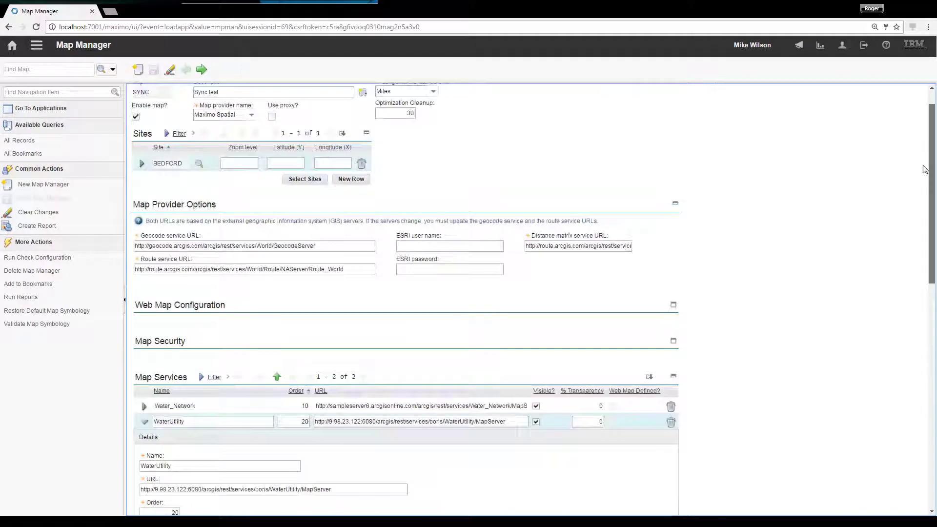
click(144, 405)
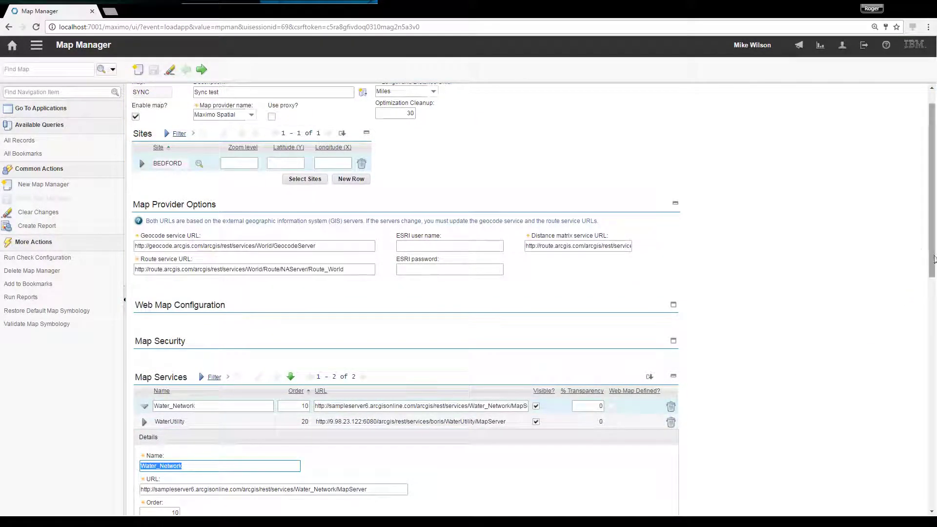
drag(933, 259, 933, 410)
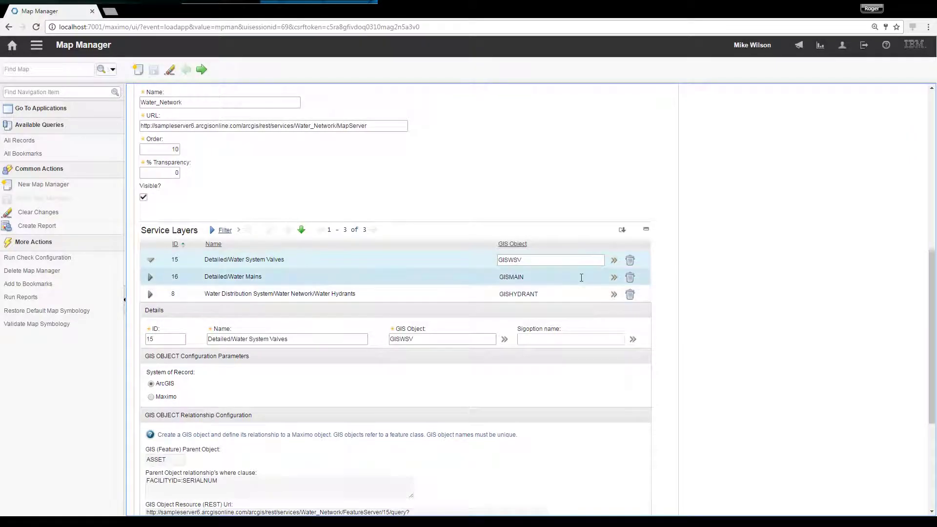
click(149, 294)
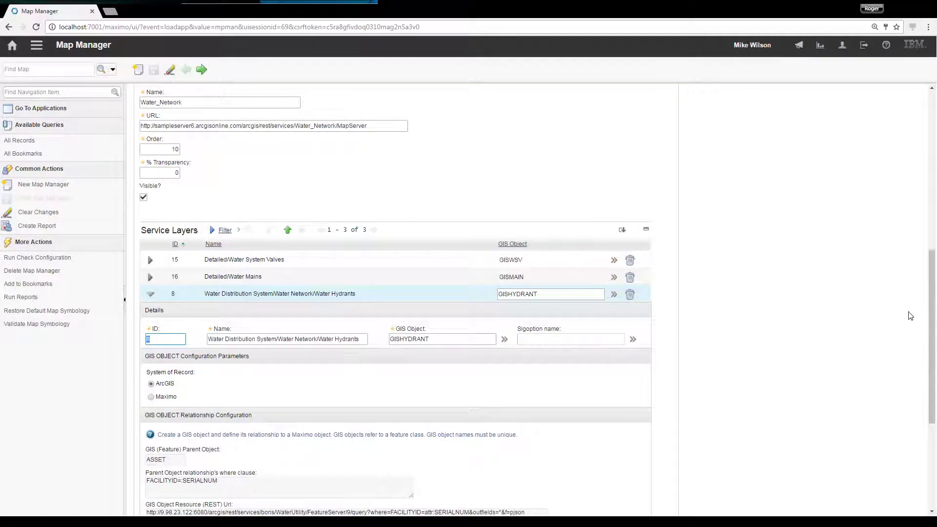
mouse_move(931, 358)
mouse_down()
mouse_move(935, 414)
mouse_move(933, 353)
mouse_up()
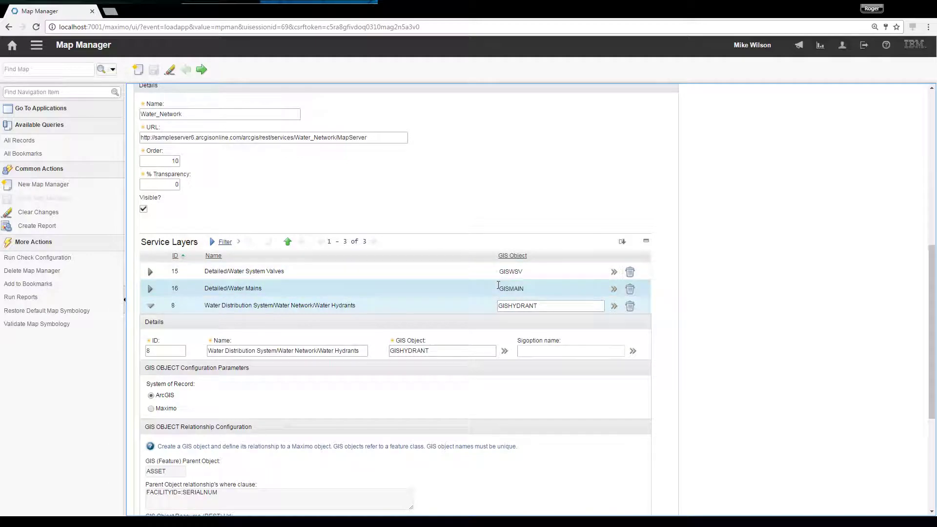
Delete the Water Hydrants layer from the Water_Network service and save the map record.
drag(931, 295, 930, 263)
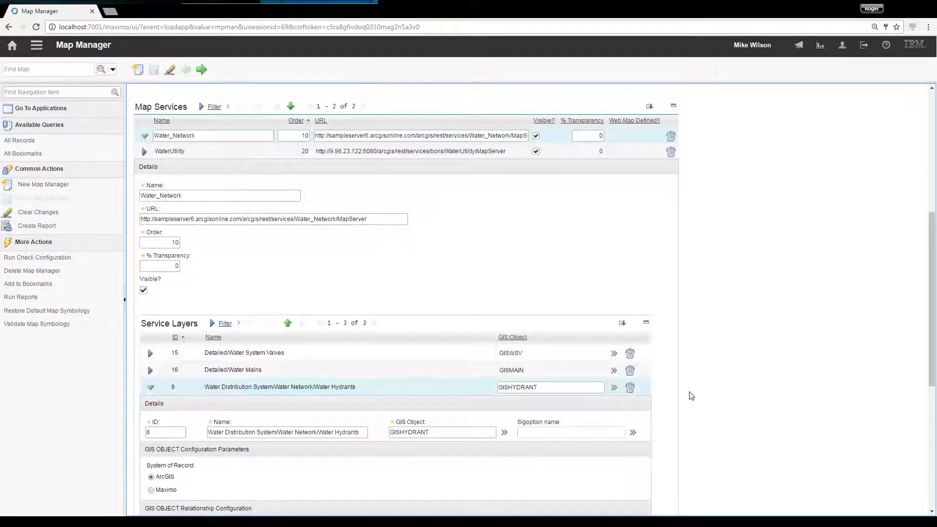
click(632, 389)
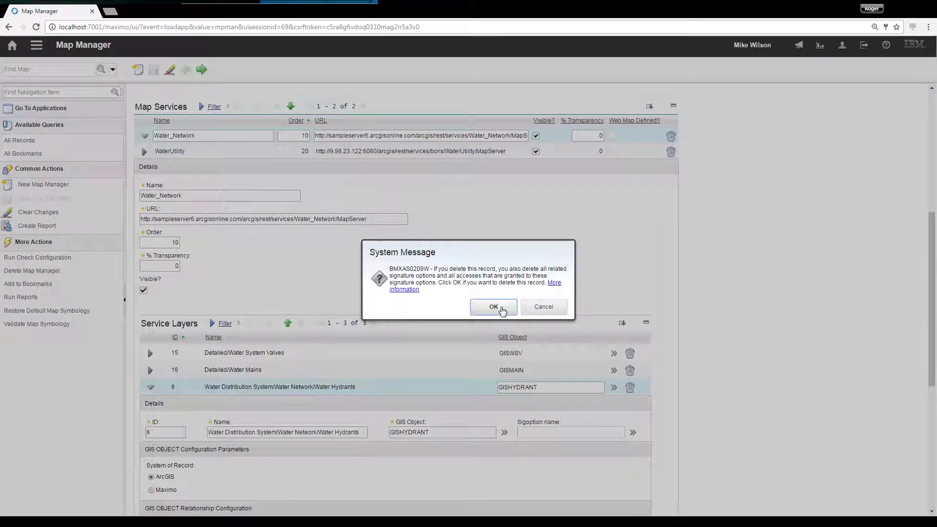
click(503, 312)
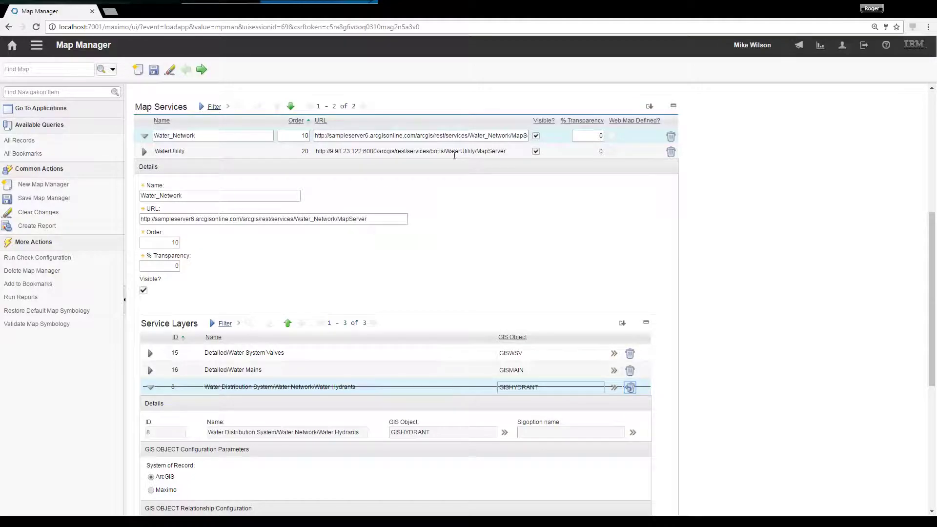
click(154, 69)
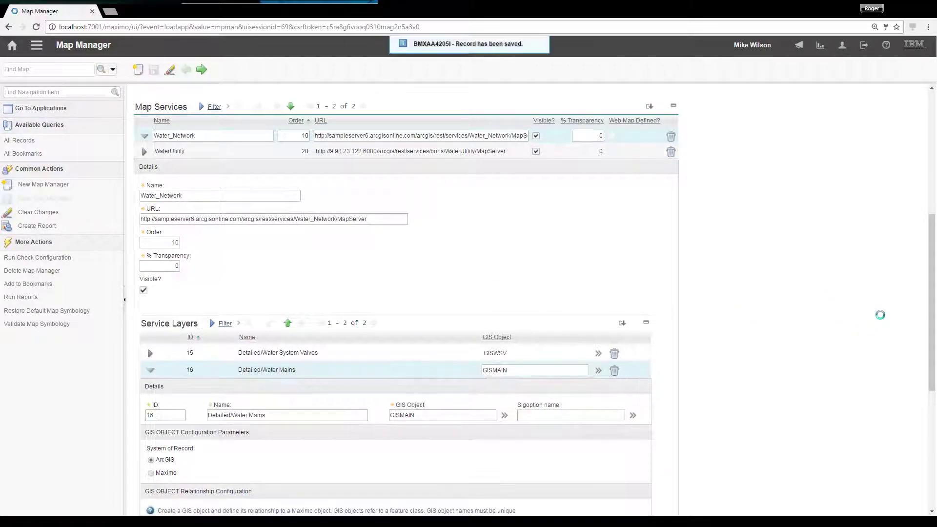
Switch to the Assets application, run the GIS query and open asset GISWSV-1523.
drag(933, 333, 920, 235)
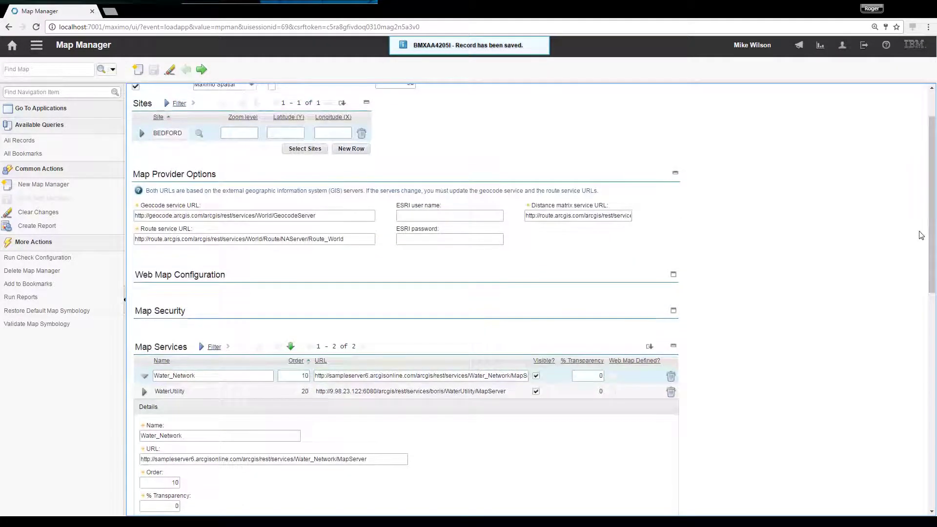
drag(935, 103, 933, 83)
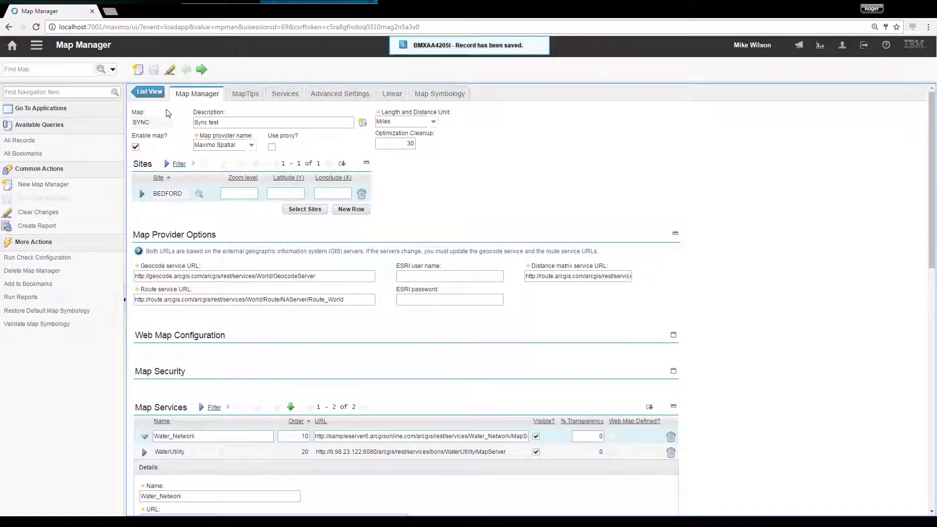
click(37, 45)
mouse_move(98, 58)
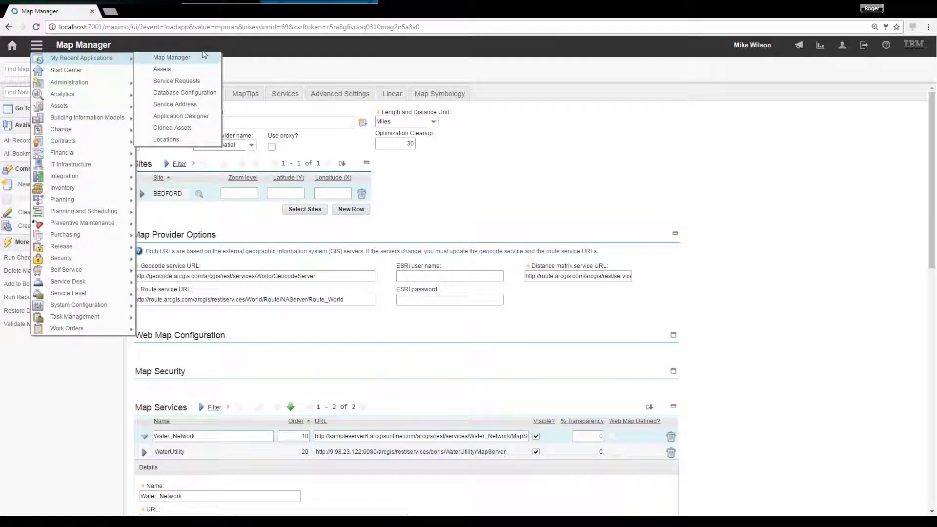
click(187, 70)
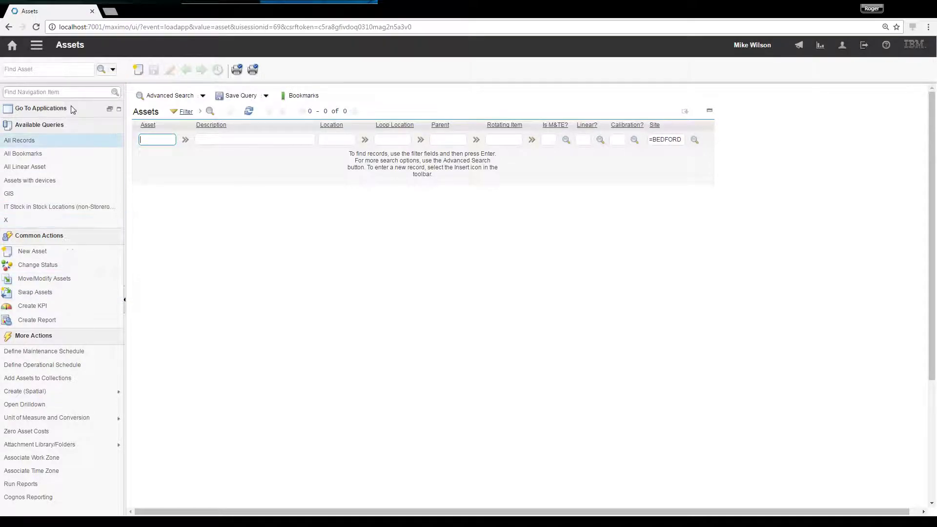
click(30, 199)
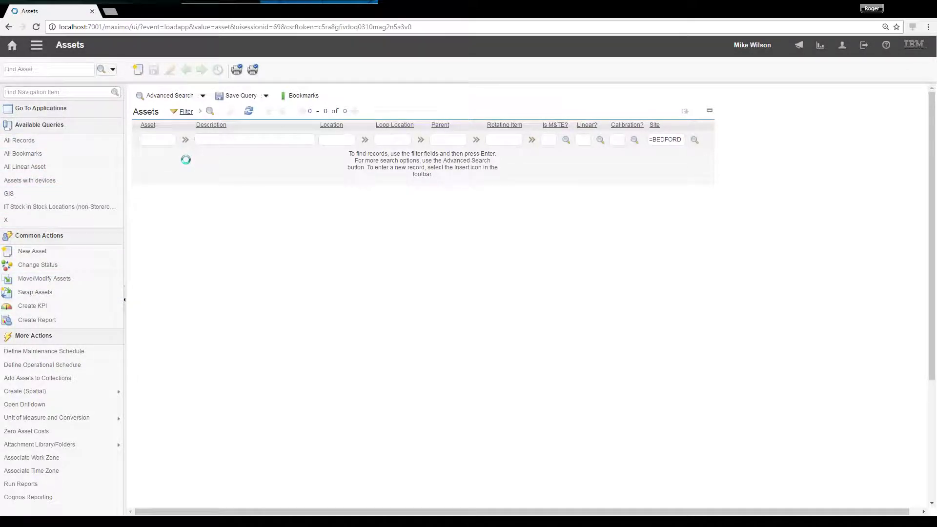
click(160, 158)
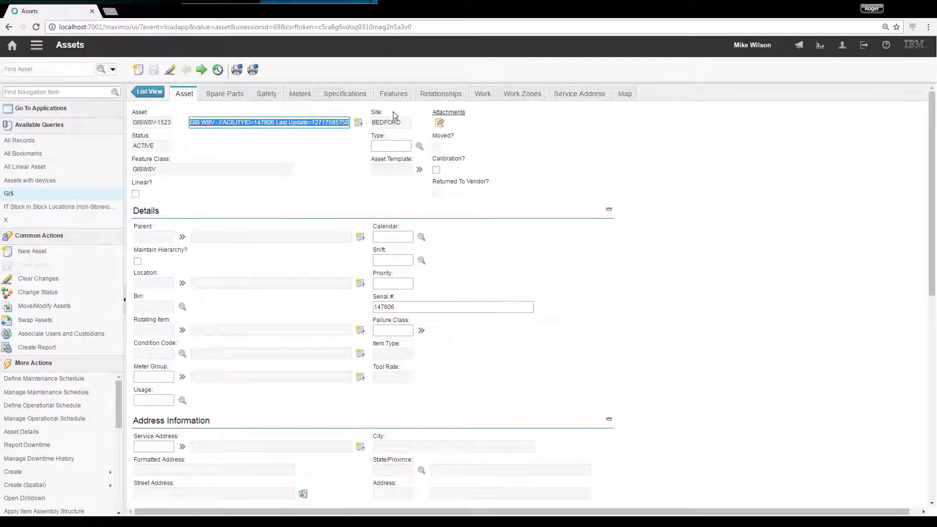
Return to the Map Manager application and open the SYNC map record.
click(36, 45)
mouse_move(73, 57)
click(177, 68)
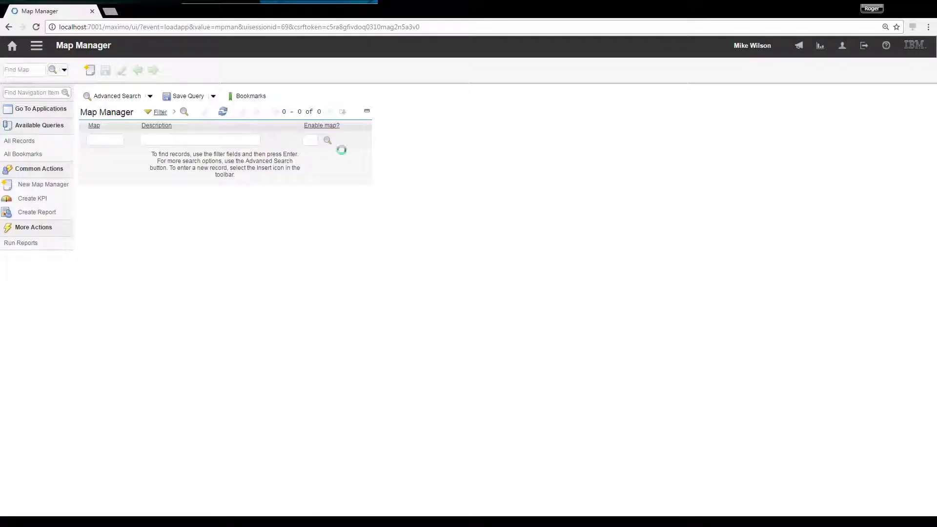
click(148, 156)
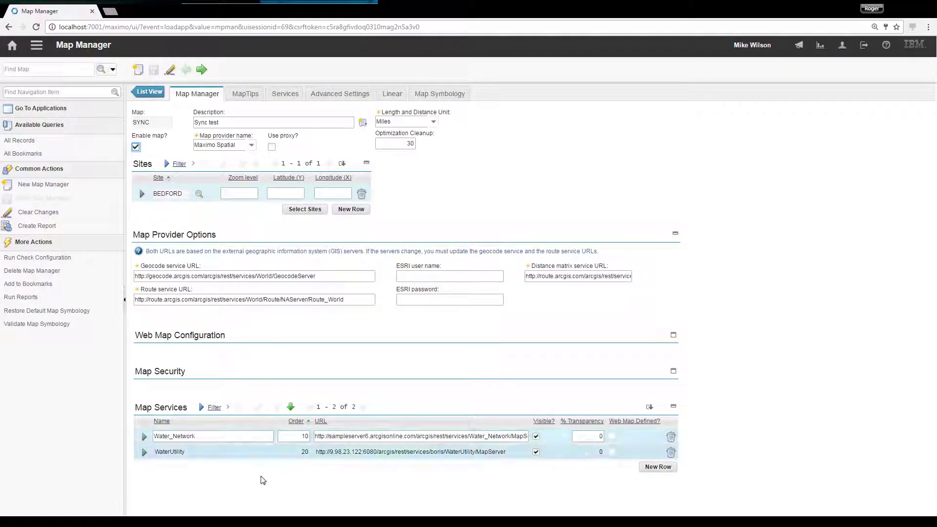
Review the map tip templates defined for the ASSET, LOCATIONS and SR objects.
click(244, 93)
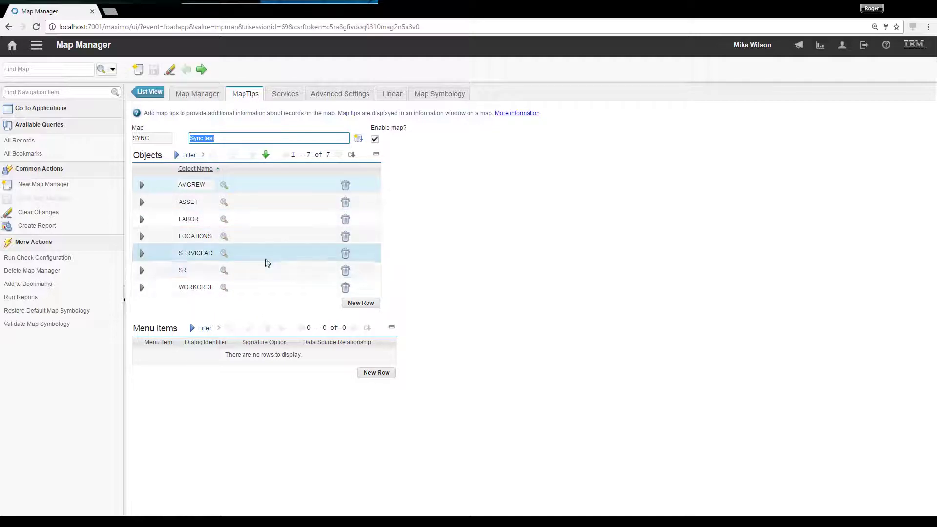
click(193, 203)
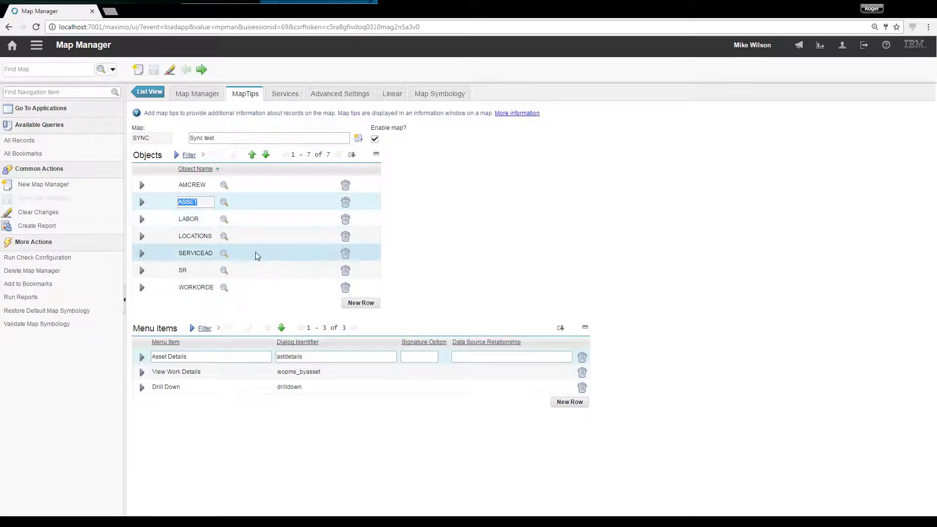
click(143, 203)
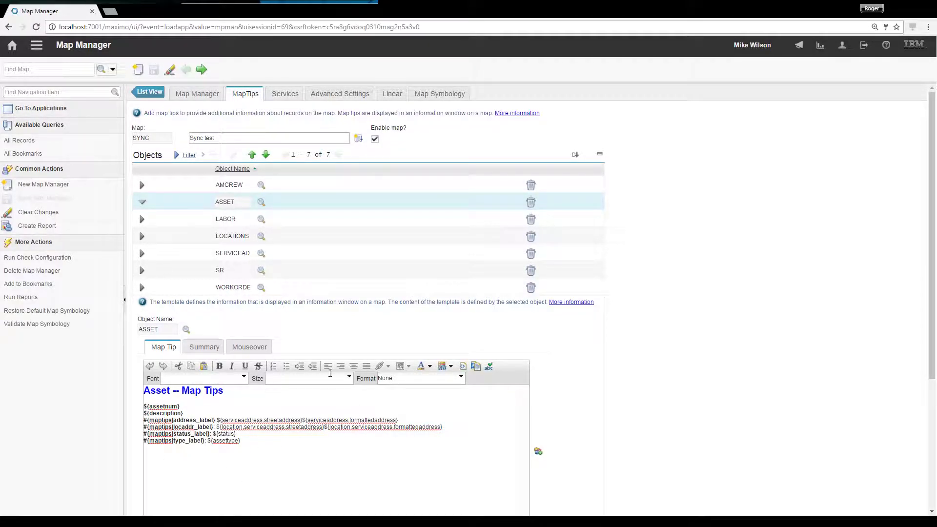
click(147, 238)
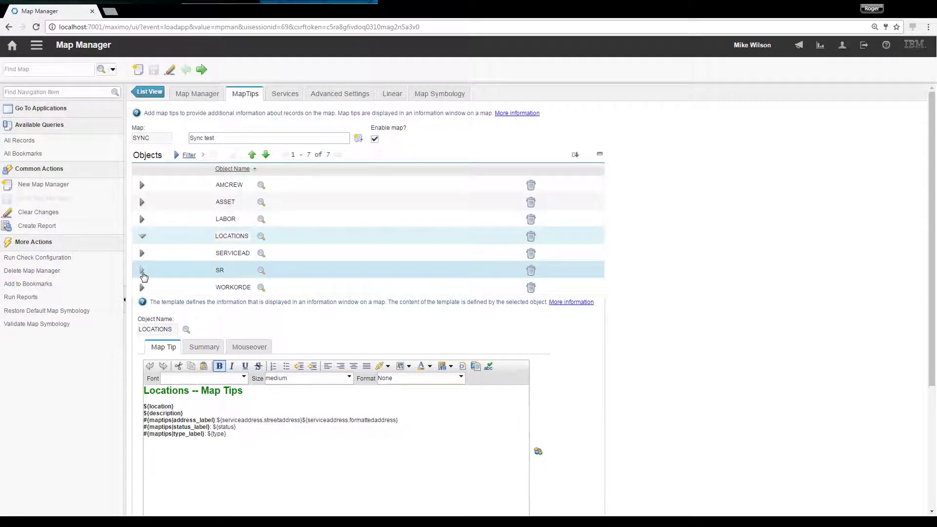
click(143, 270)
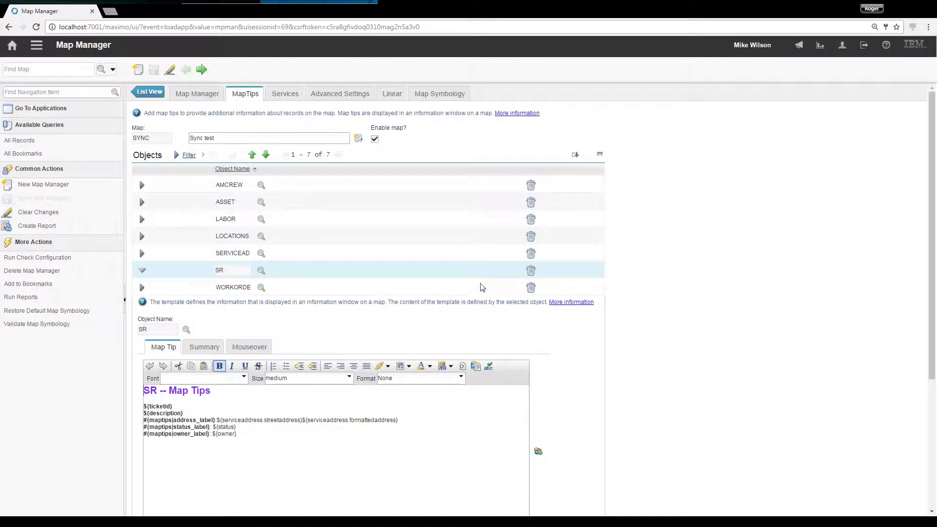
Return to the map's main settings and examine the parent object of the Water System Valves layer in the Water_Network service.
click(37, 45)
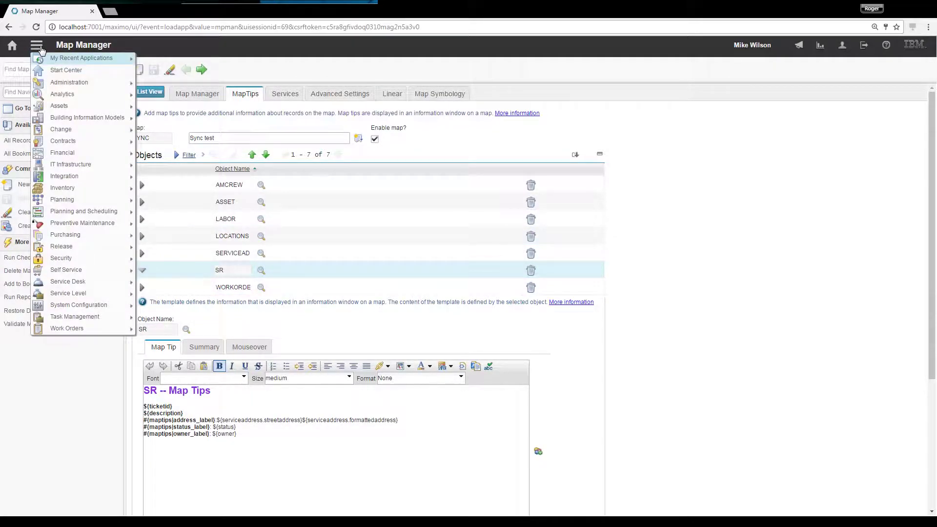
click(211, 94)
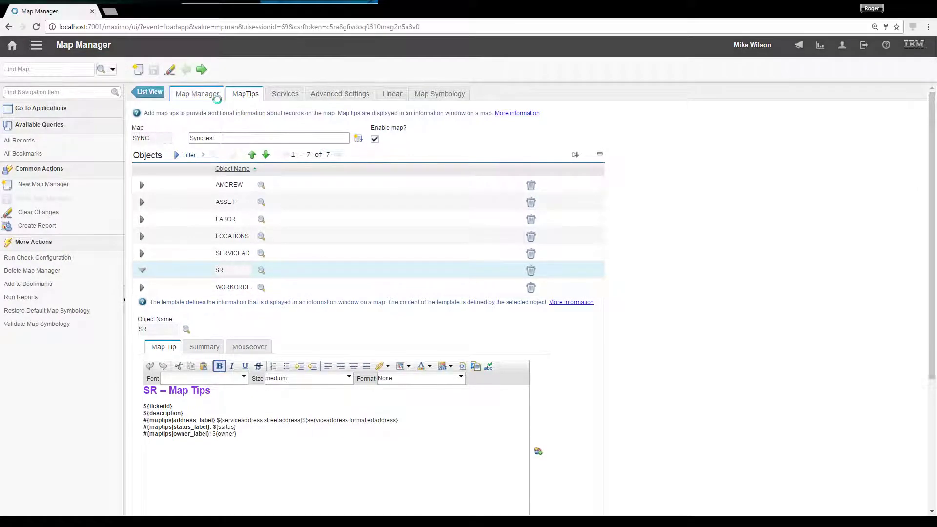
click(144, 437)
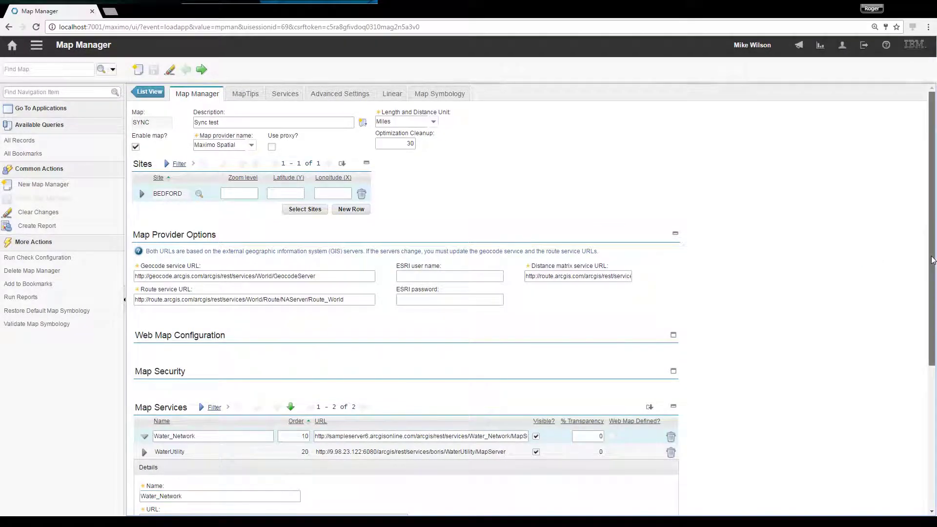
drag(933, 259, 933, 401)
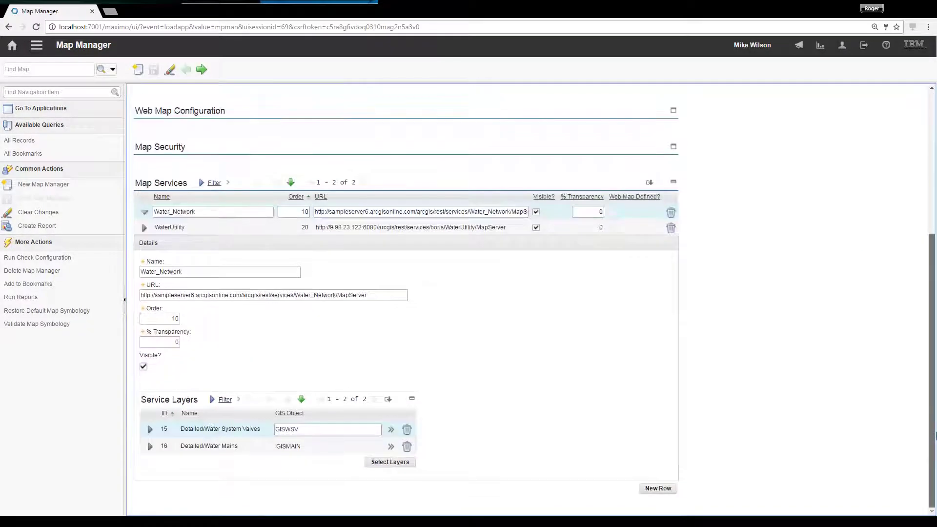
click(150, 431)
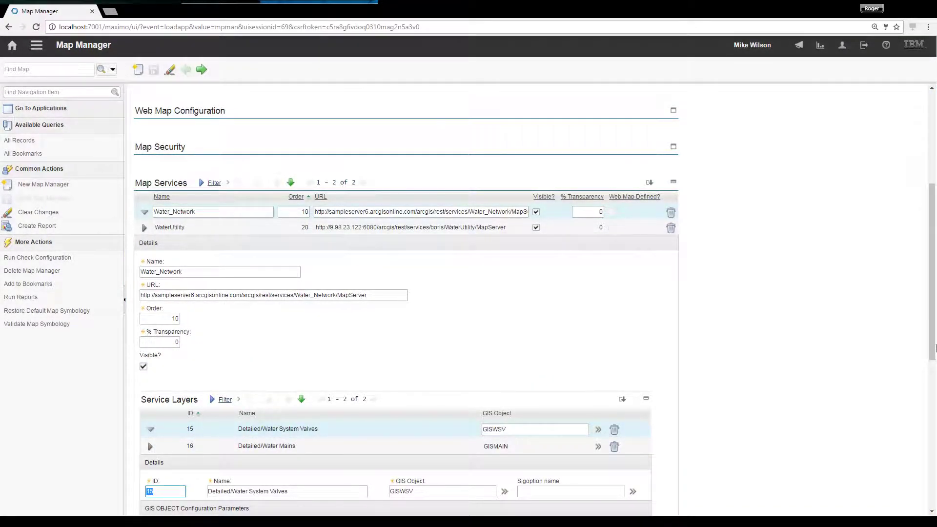
drag(935, 348, 935, 405)
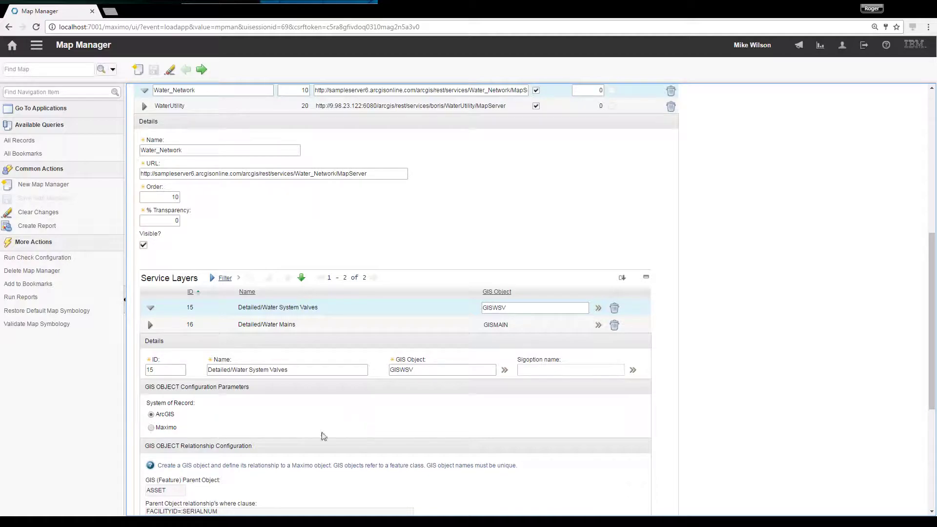
double_click(167, 491)
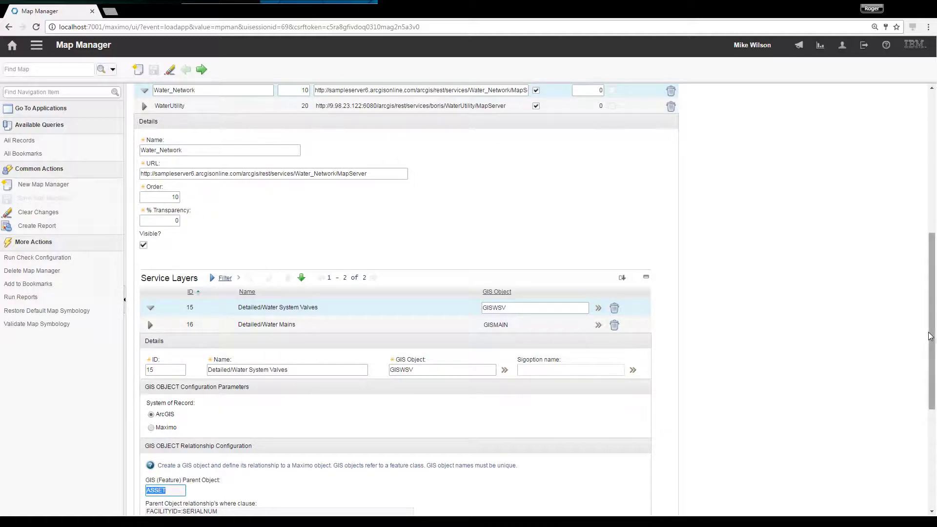
Switch to the Assets application, open asset GISWSV-1523 from the GIS query and show its map.
drag(936, 328, 925, 148)
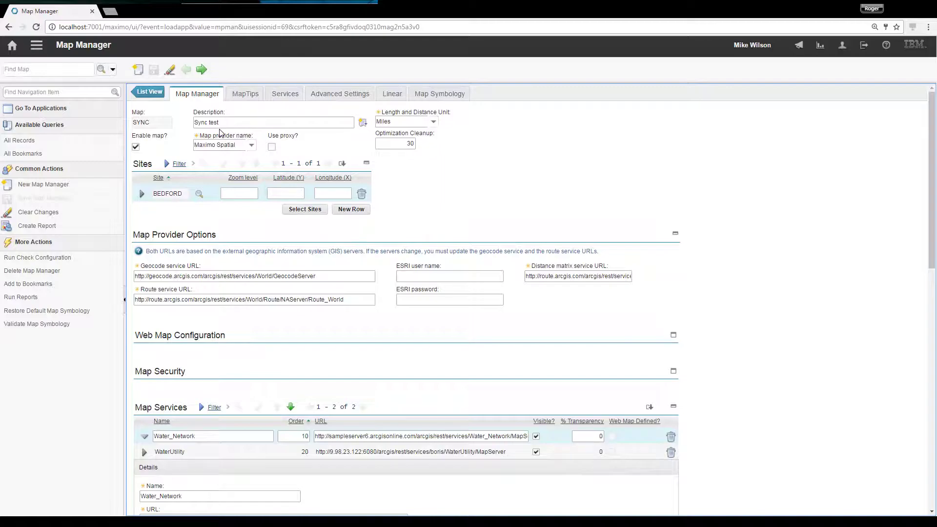
click(37, 46)
mouse_move(96, 58)
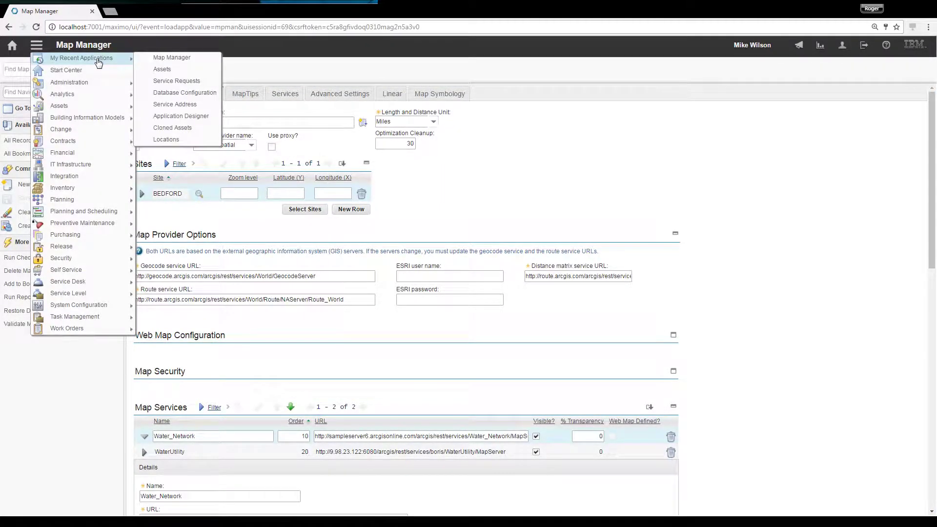
click(181, 73)
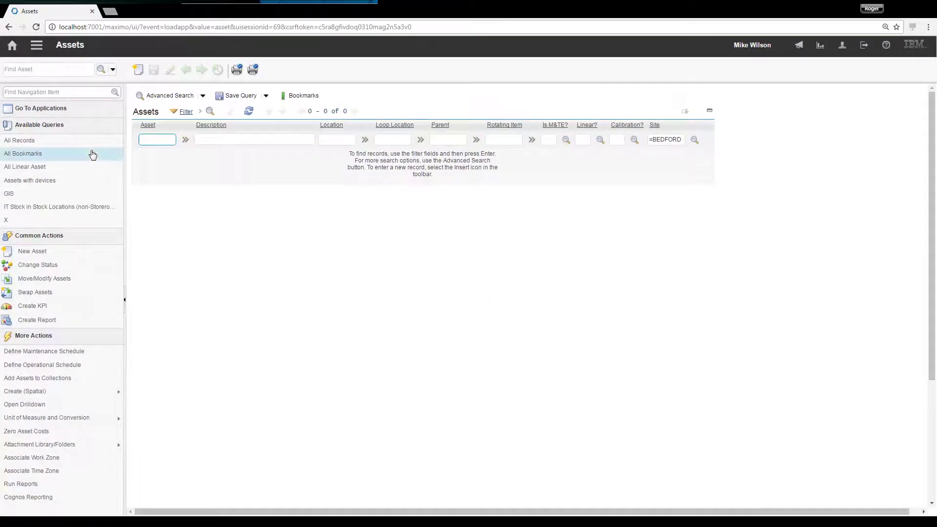
click(57, 196)
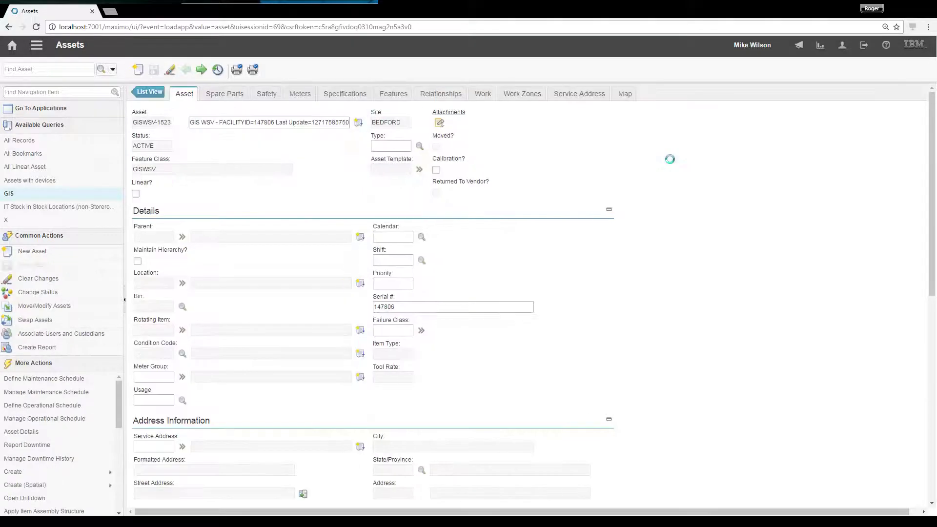
click(627, 95)
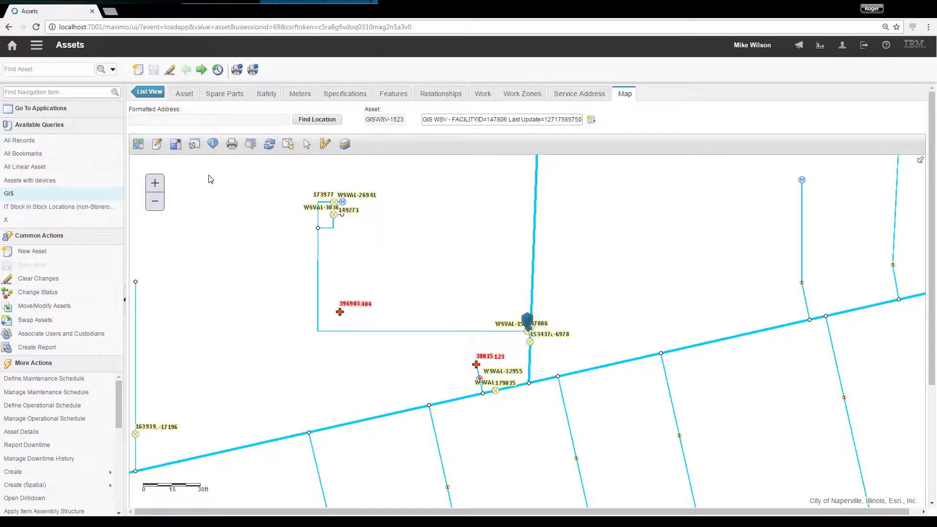
Identify the water system valve just below the marked asset and view the linked map tip from its fourth result, closing the tip.
click(215, 147)
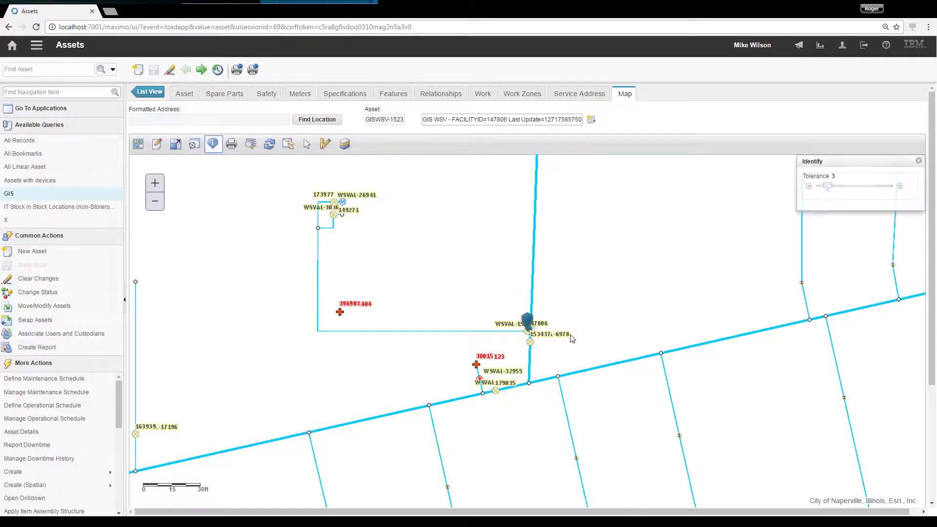
click(532, 344)
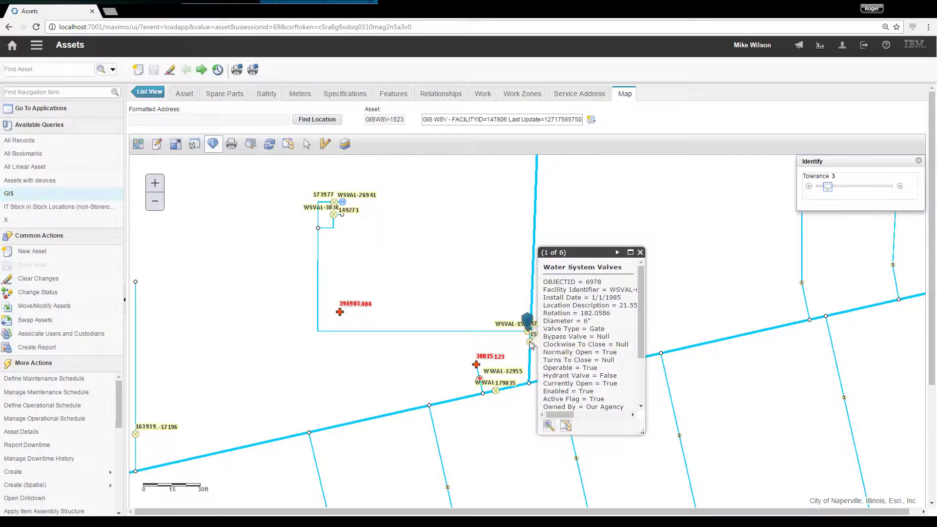
click(617, 253)
click(618, 253)
click(619, 254)
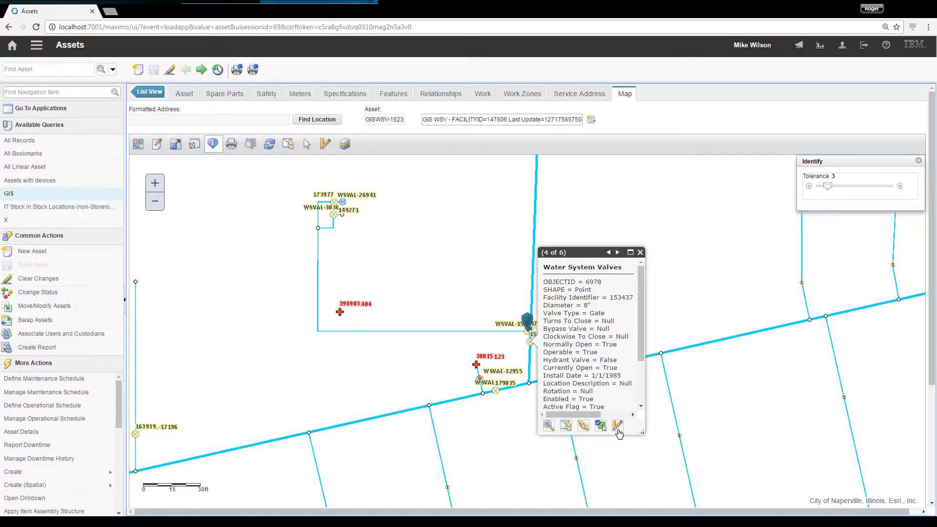
click(618, 427)
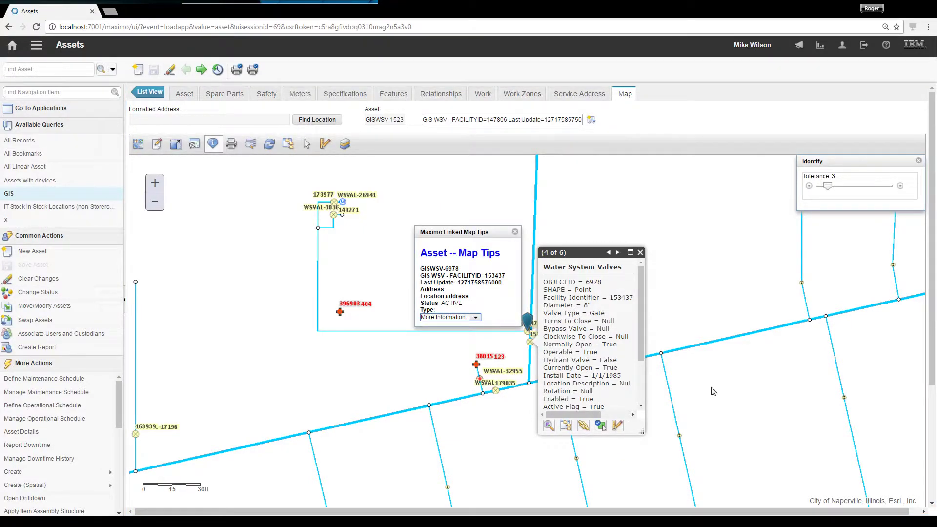
click(516, 232)
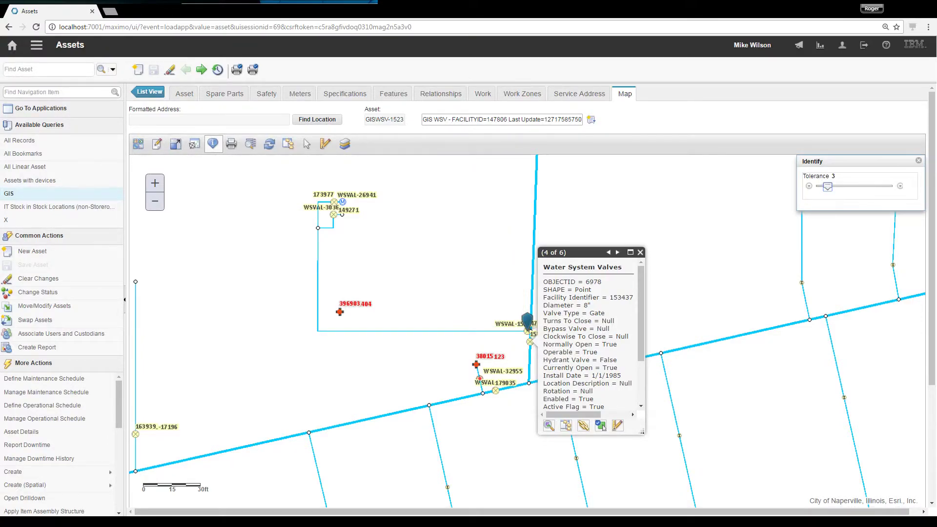